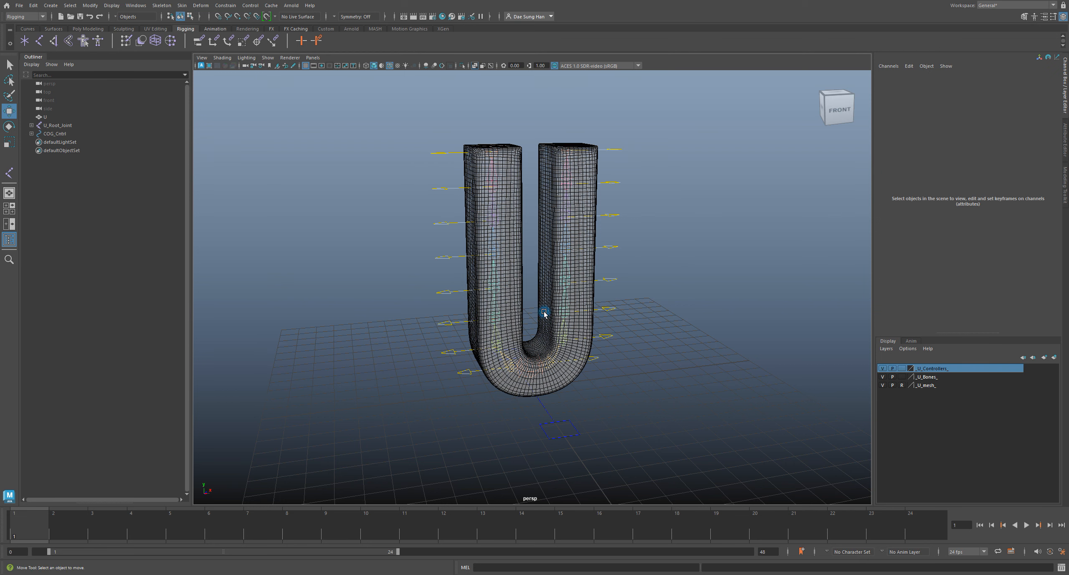
Create an empty group in the scene with nothing selected.
left_click_drag(544, 308, 539, 304, "alt")
key("w")
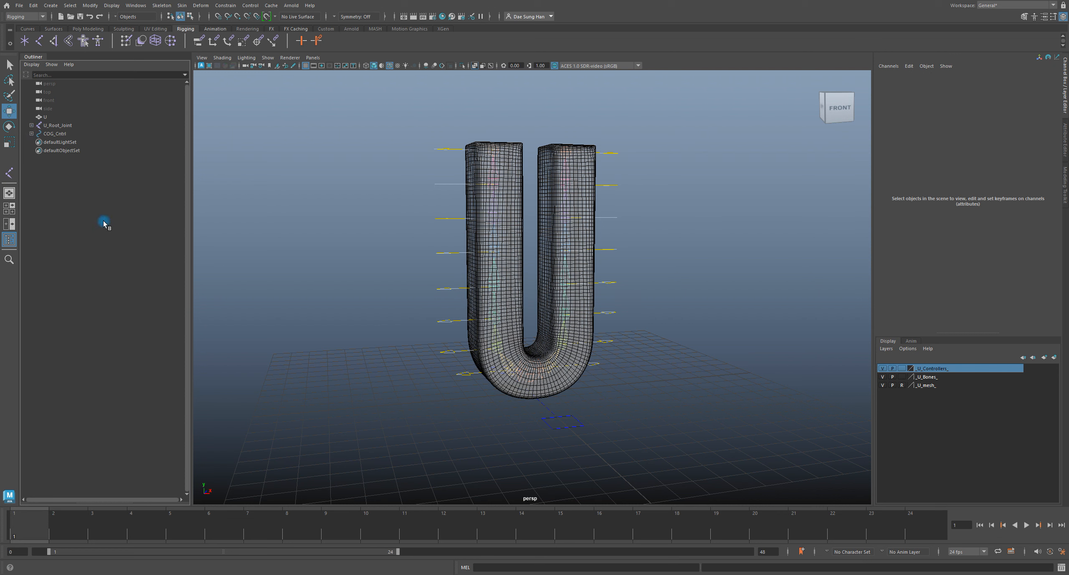
key("ctrl+g")
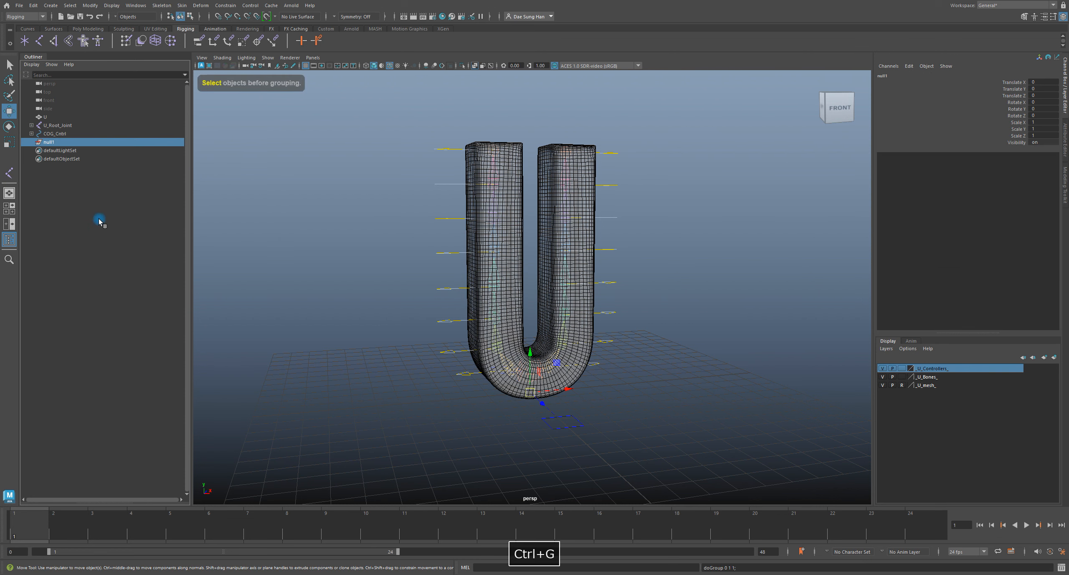
Rename the new empty group as "U Empty Group Organizer".
double_click(49, 142)
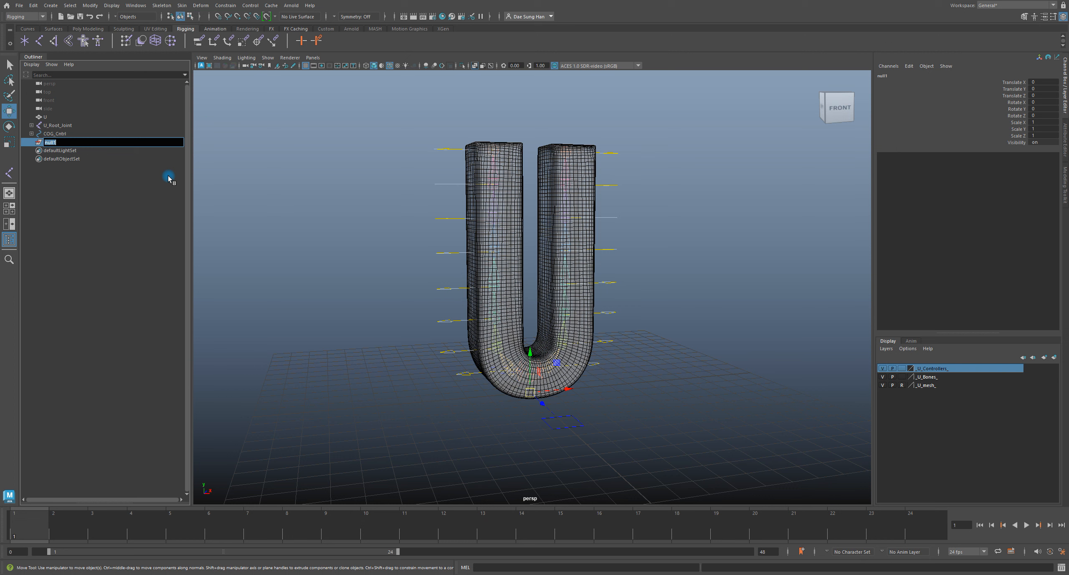
type("U ")
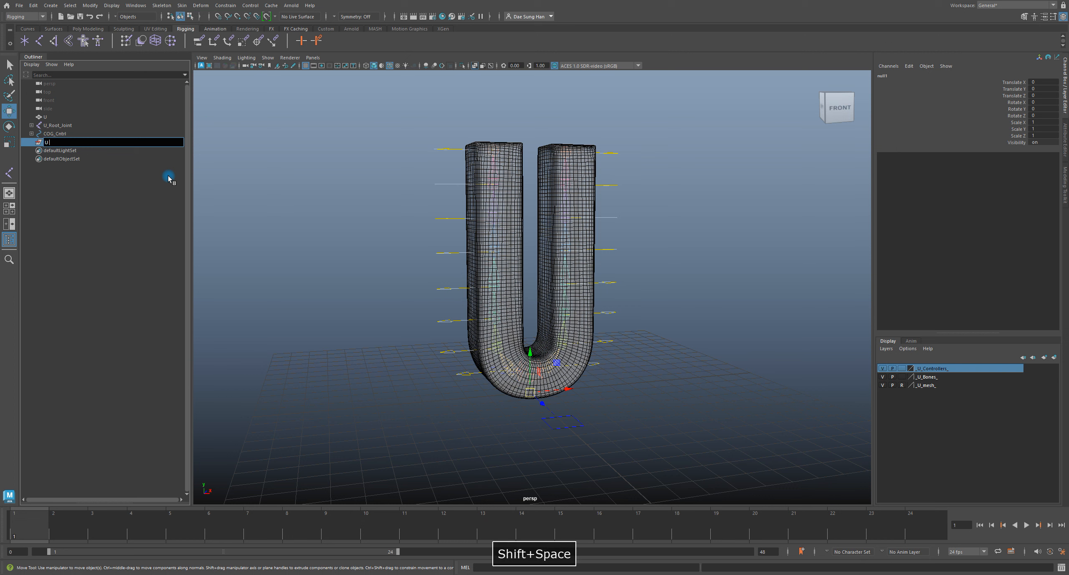
type("Empnty")
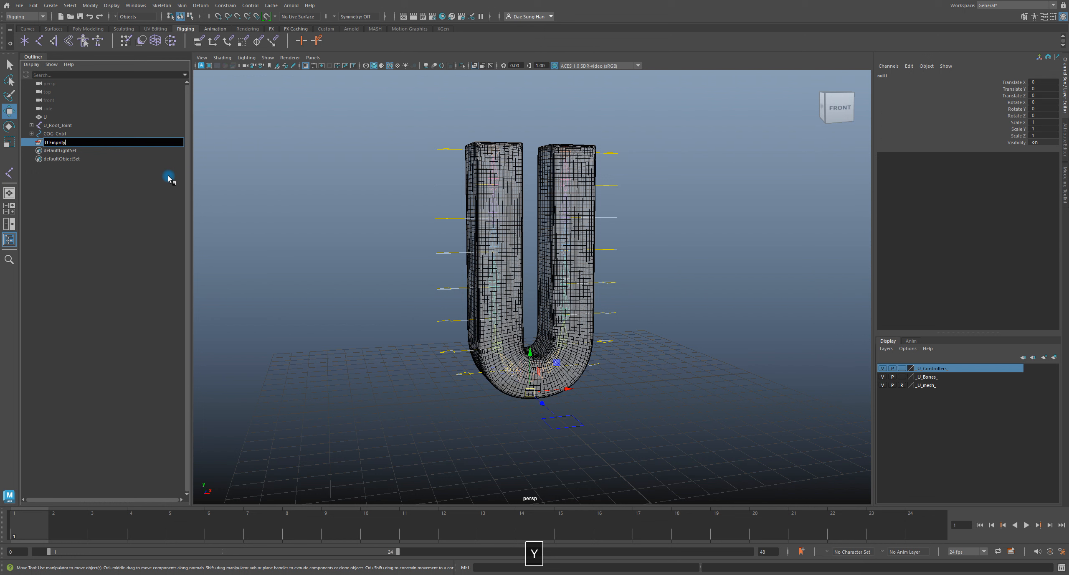
key("BackSpace")
key("BackSpace")
key("BackSpace")
type("ty Group")
key("BackSpace")
key("BackSpace")
type("oup ")
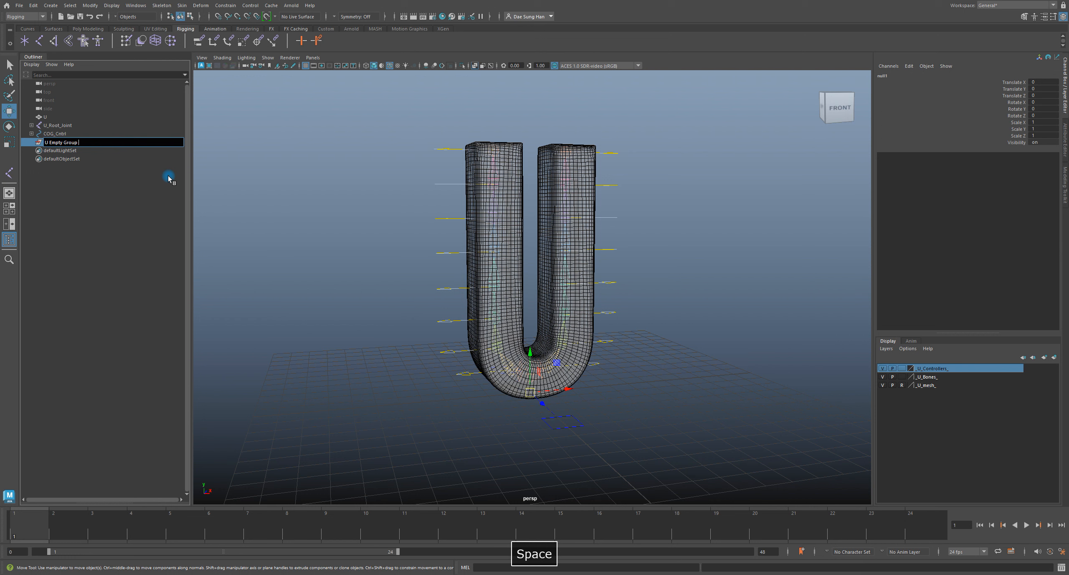
type("Organizer")
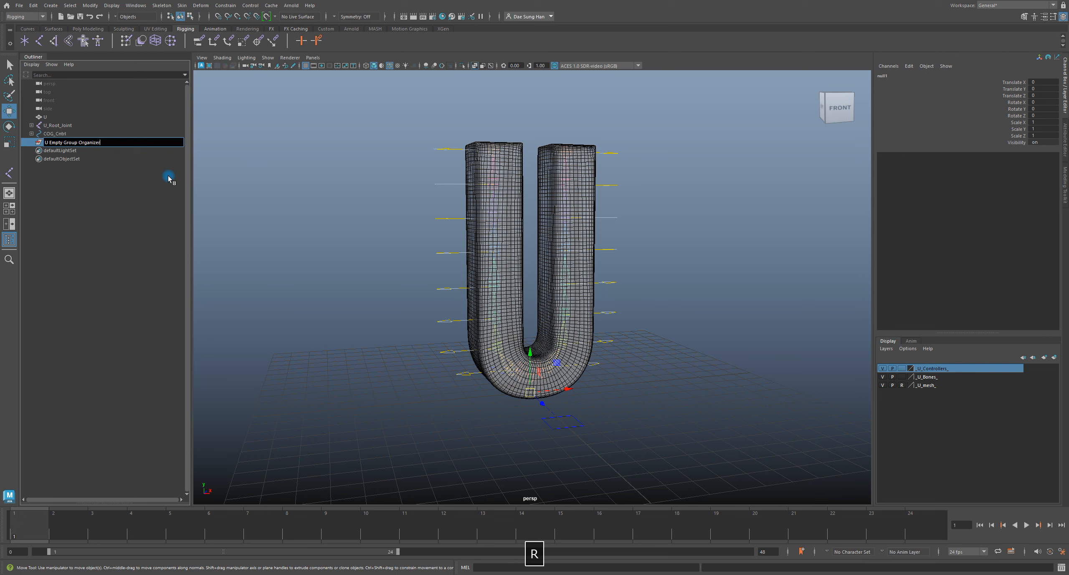
key("Return")
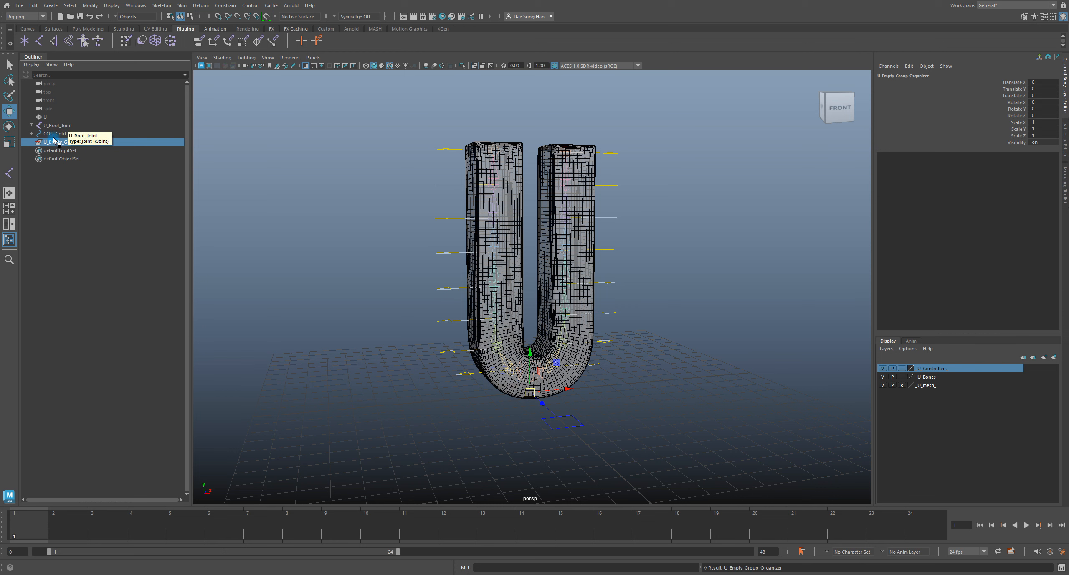
Parent U_Root_Joint and COG_Cntrl under U_Empty_Group_Organizer and expand the group to show its children.
left_click(78, 126)
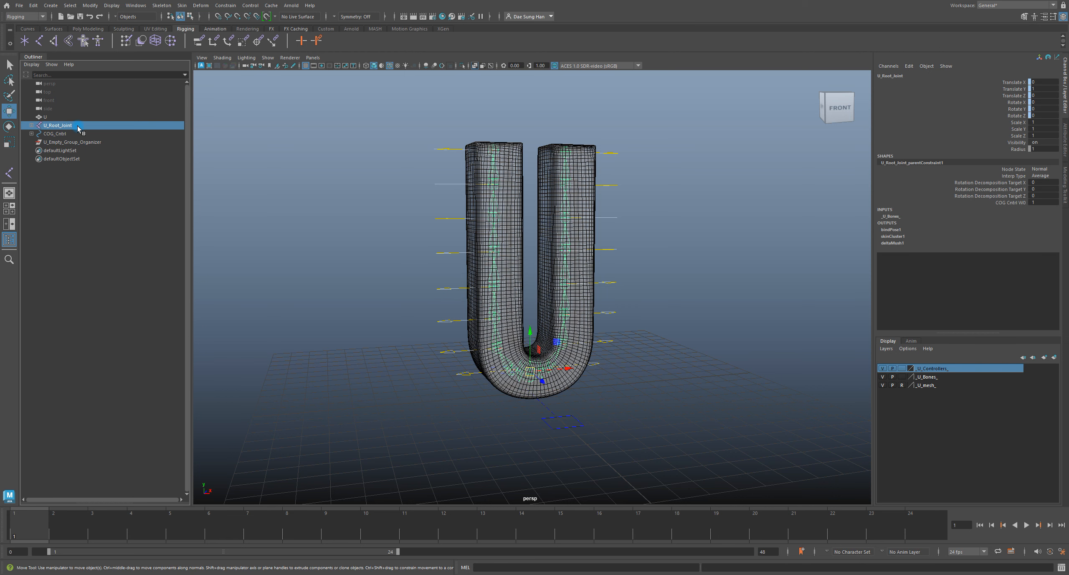
left_click(53, 134, "shift")
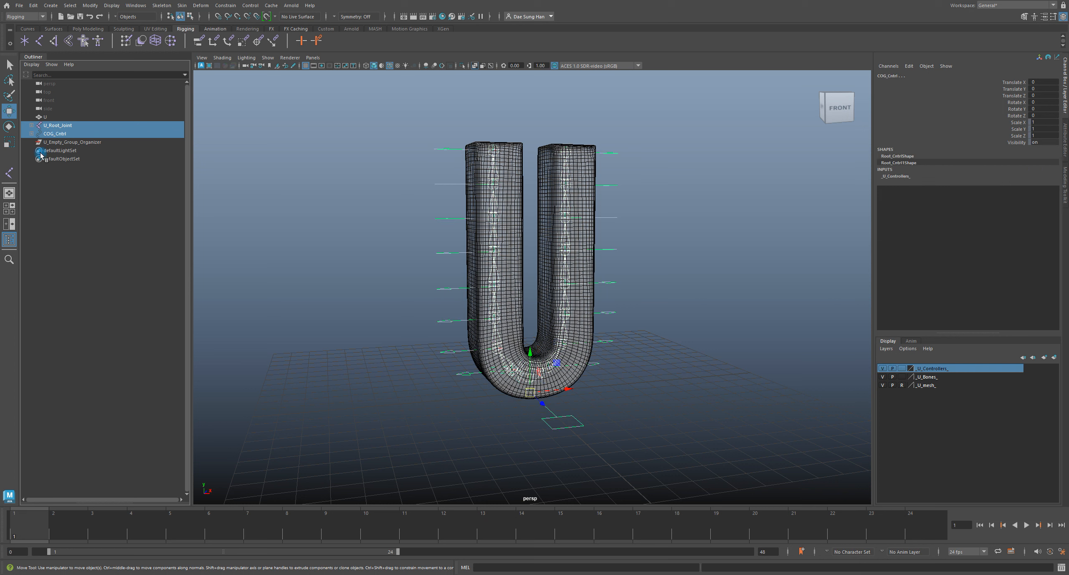
left_click_drag(57, 135, 59, 144)
left_click(61, 127)
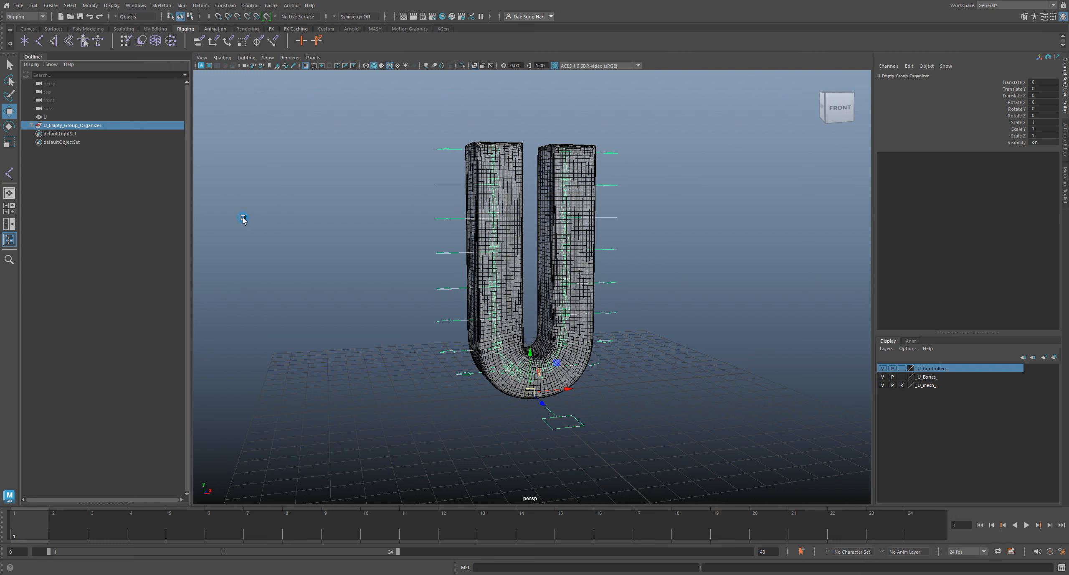
left_click(71, 205)
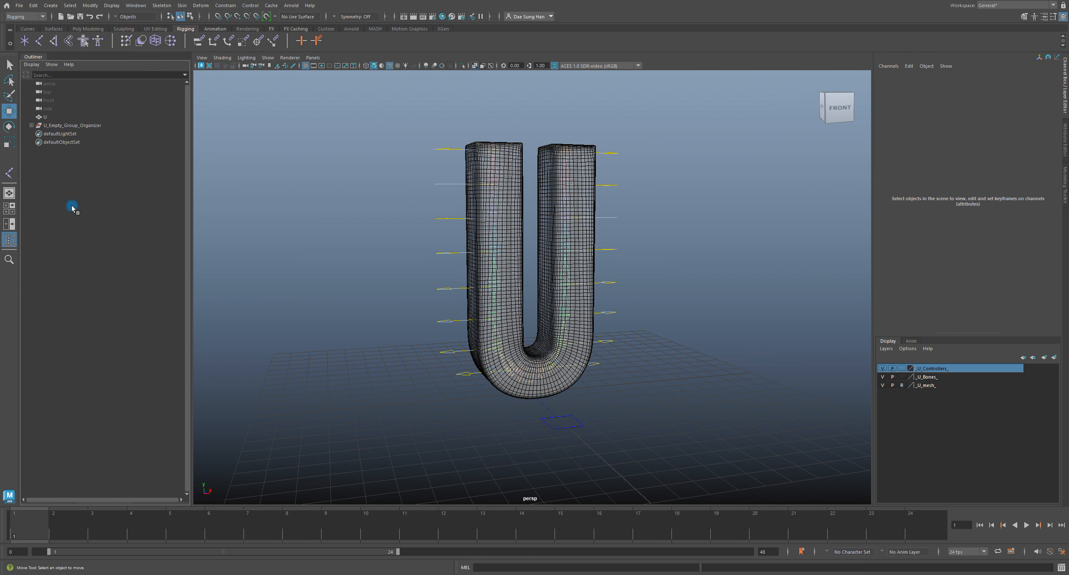
left_click(31, 126)
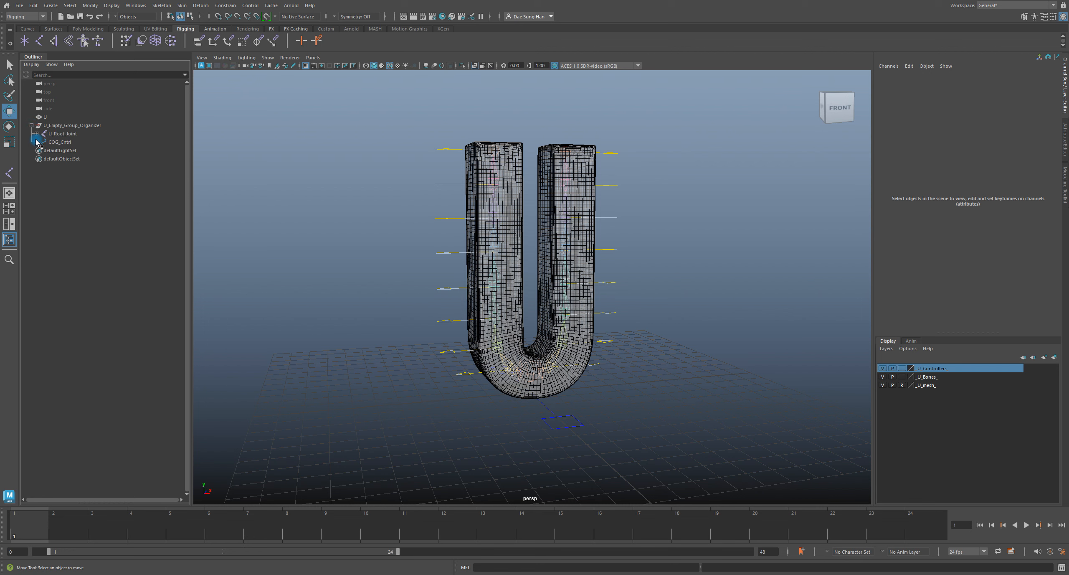
Import the scene file Animation_Controller_Global.mb with the default import options.
left_click_drag(609, 294, 565, 300, "alt")
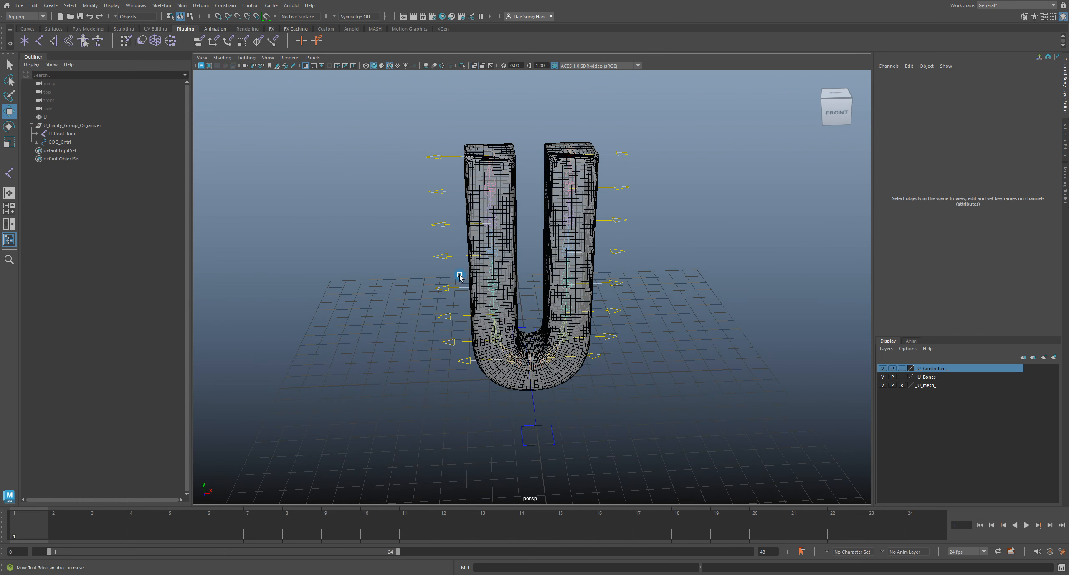
left_click(19, 7)
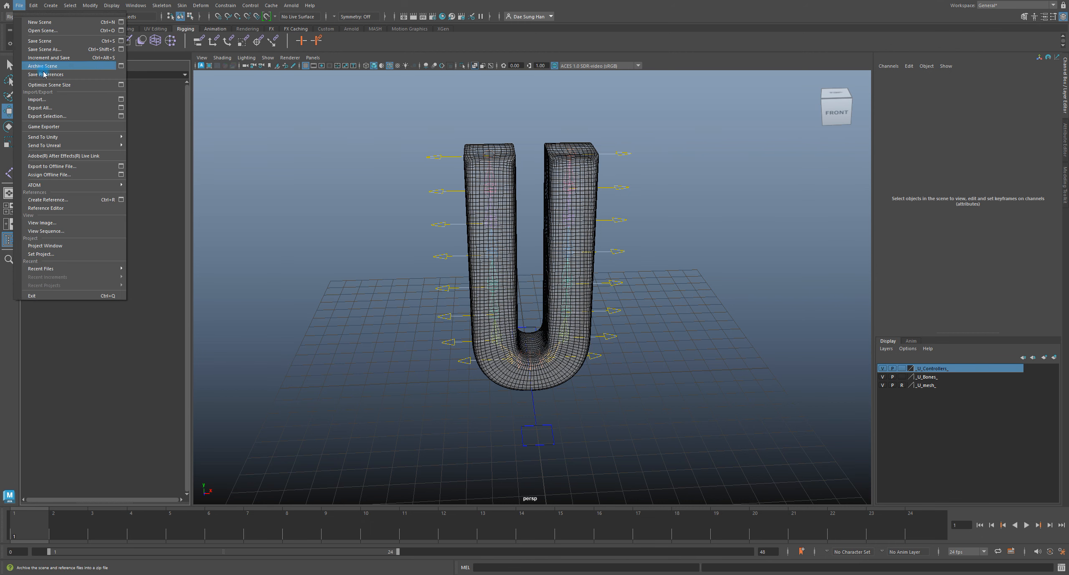
left_click(41, 101)
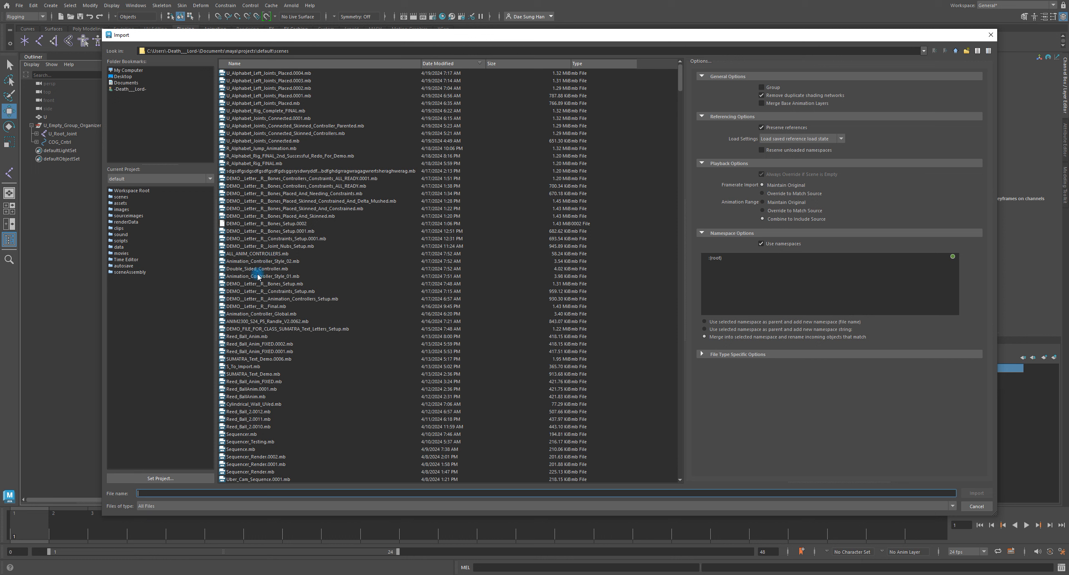
left_click(256, 314)
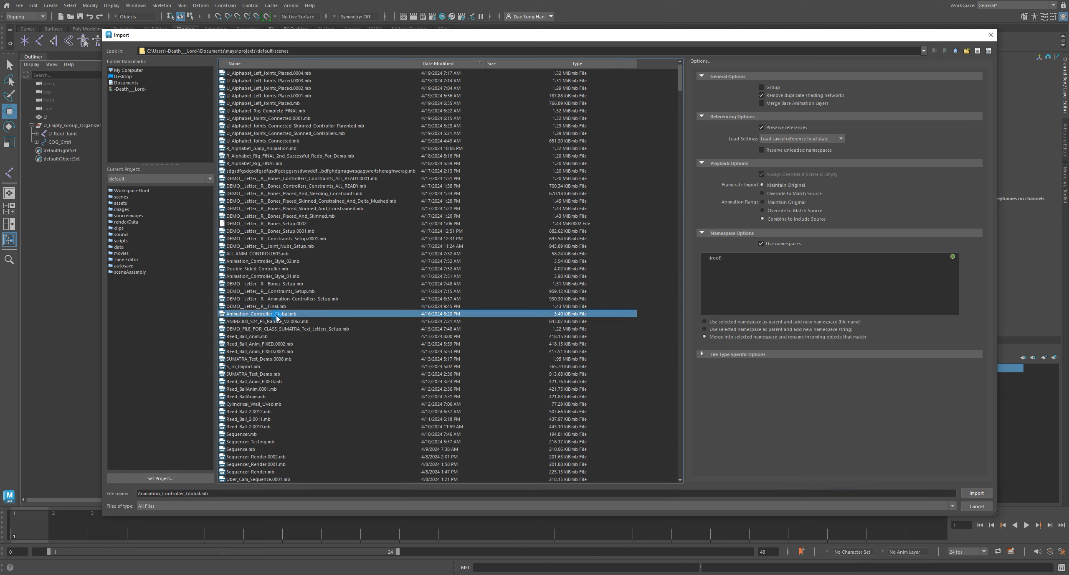
left_click(974, 493)
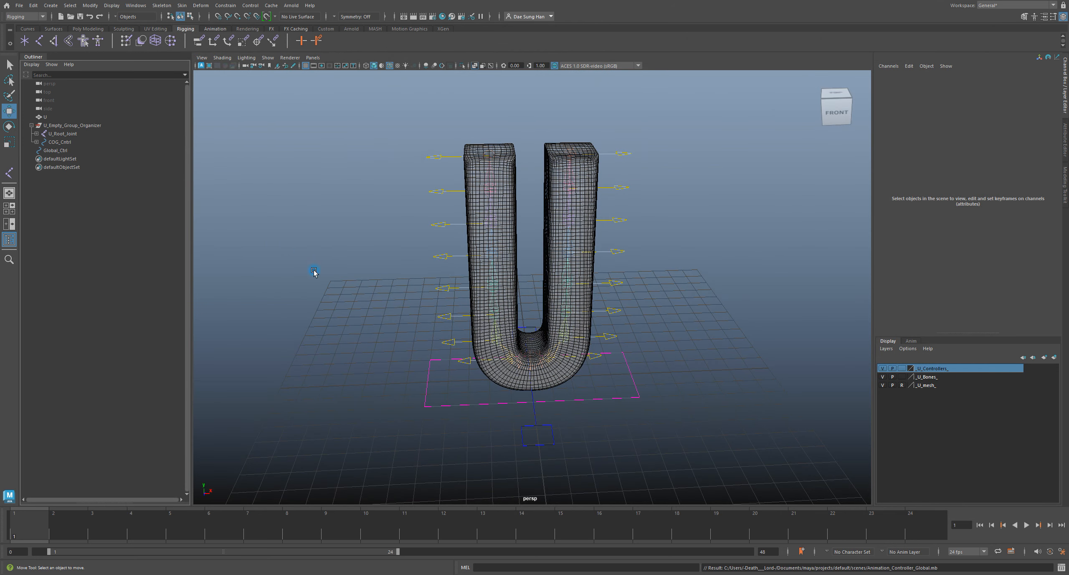
Select the imported Global_Ctrl curve, try moving it freely in the viewport, and undo the move.
left_click_drag(621, 386, 697, 437)
mouse_move(536, 384)
left_mouse_down()
mouse_move(604, 375)
mouse_move(566, 358)
left_mouse_up()
key("ctrl+z")
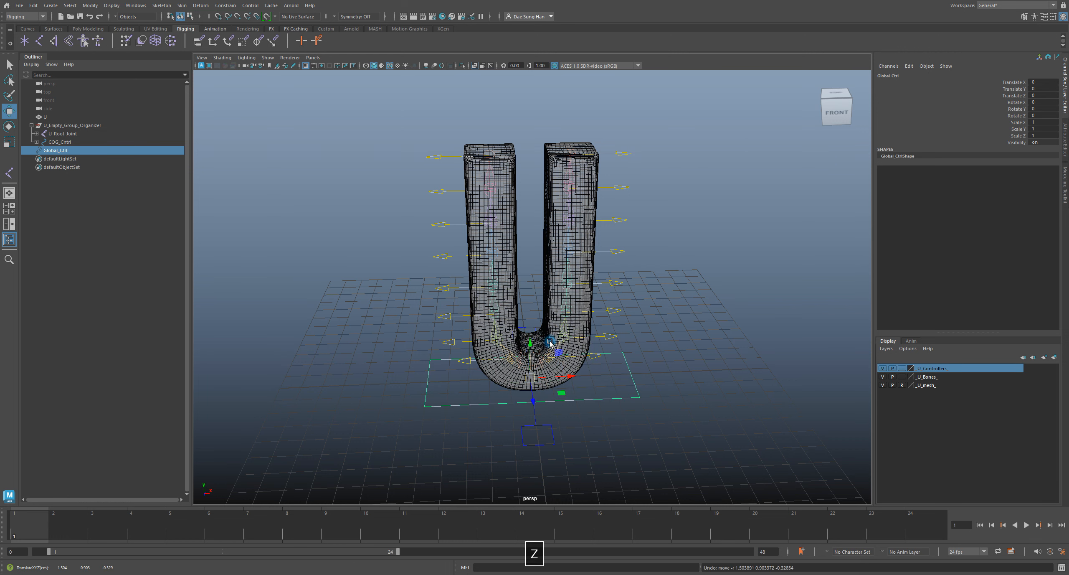
Rename the Global_Ctrl curve as U_Global_Ctrl.
double_click(52, 151)
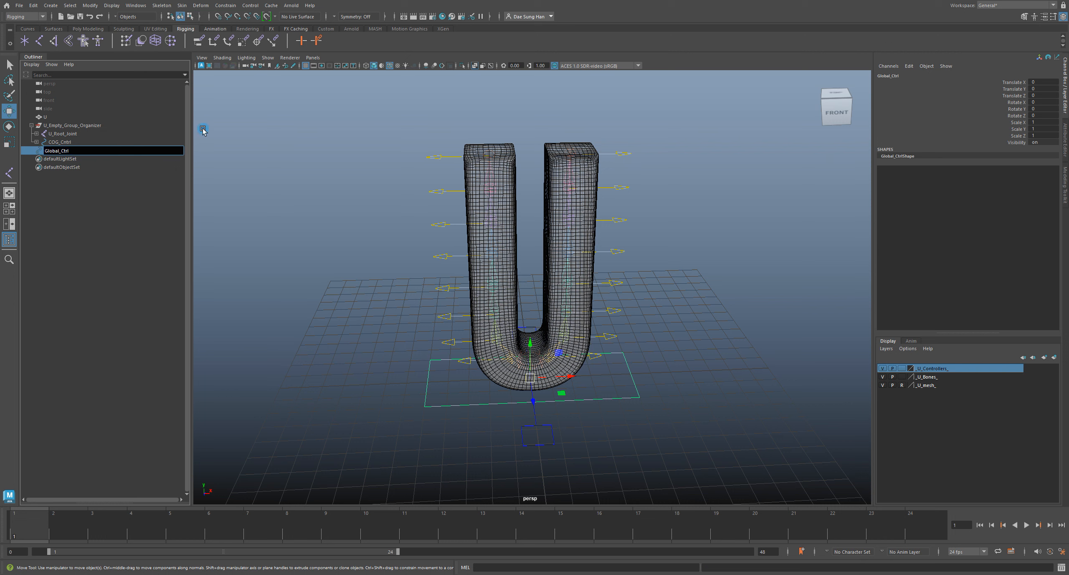
type("U_")
key("Return")
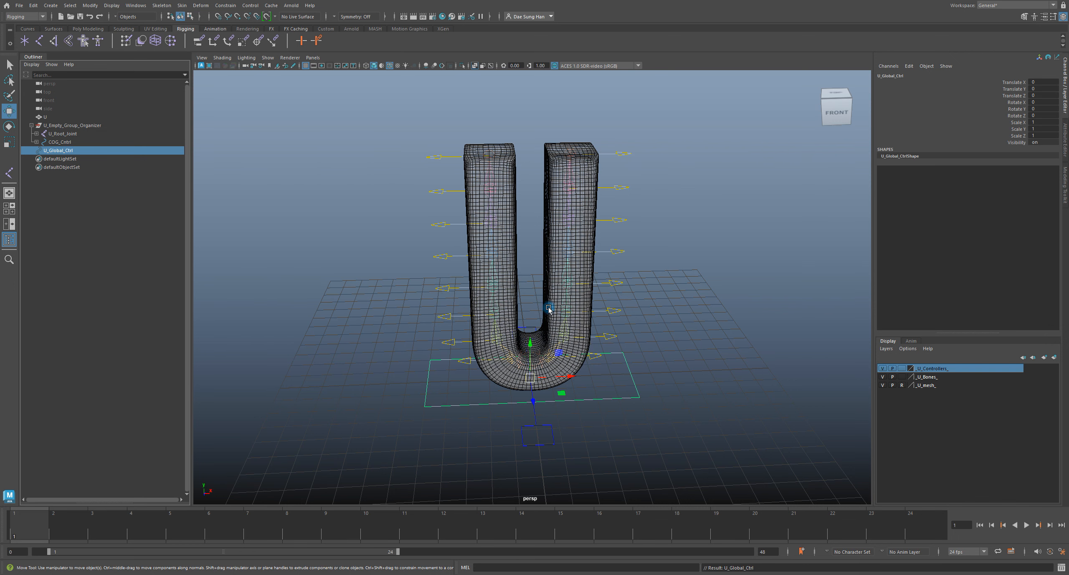
left_click_drag(591, 333, 621, 330, "alt")
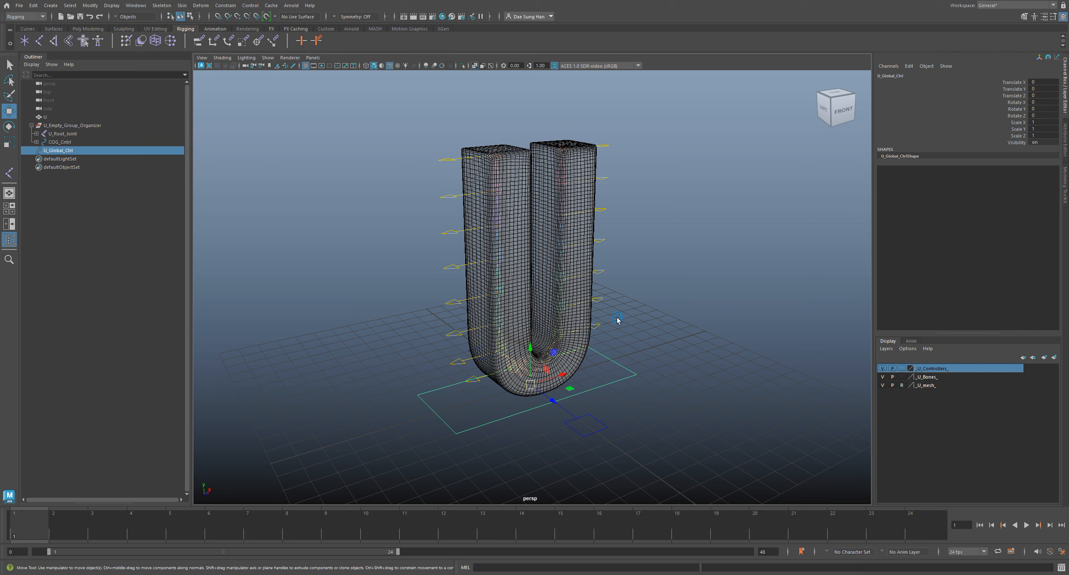
left_click_drag(618, 319, 621, 324, "alt")
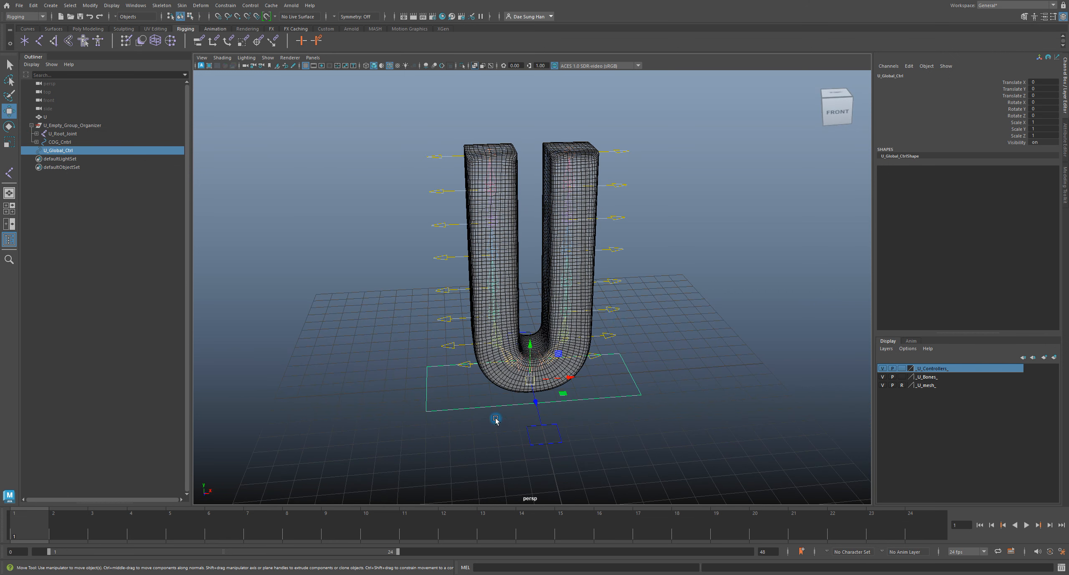
left_click_drag(574, 363, 622, 359, "alt")
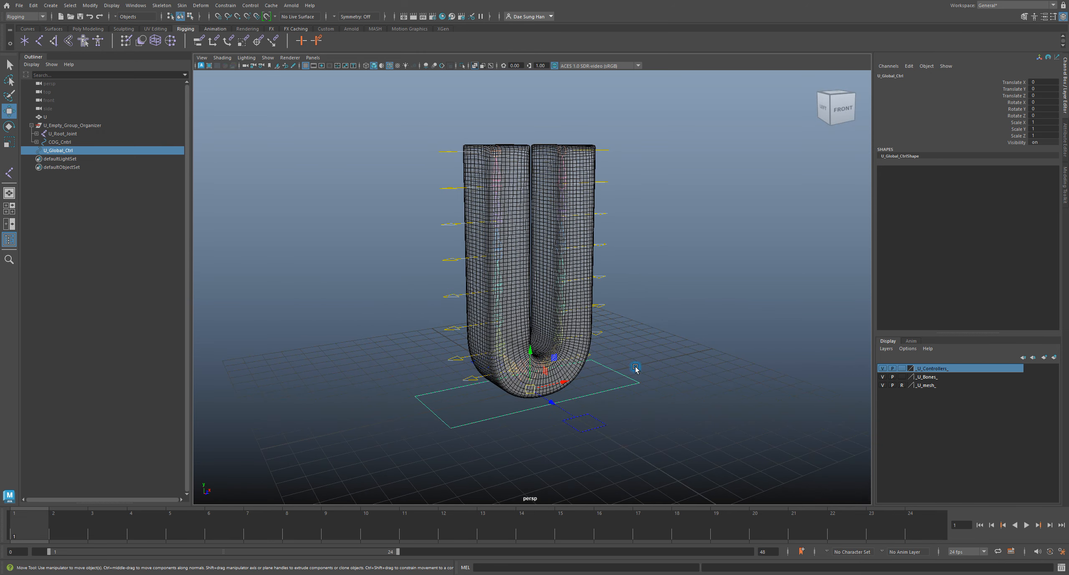
left_click_drag(636, 369, 599, 385, "alt")
key("w")
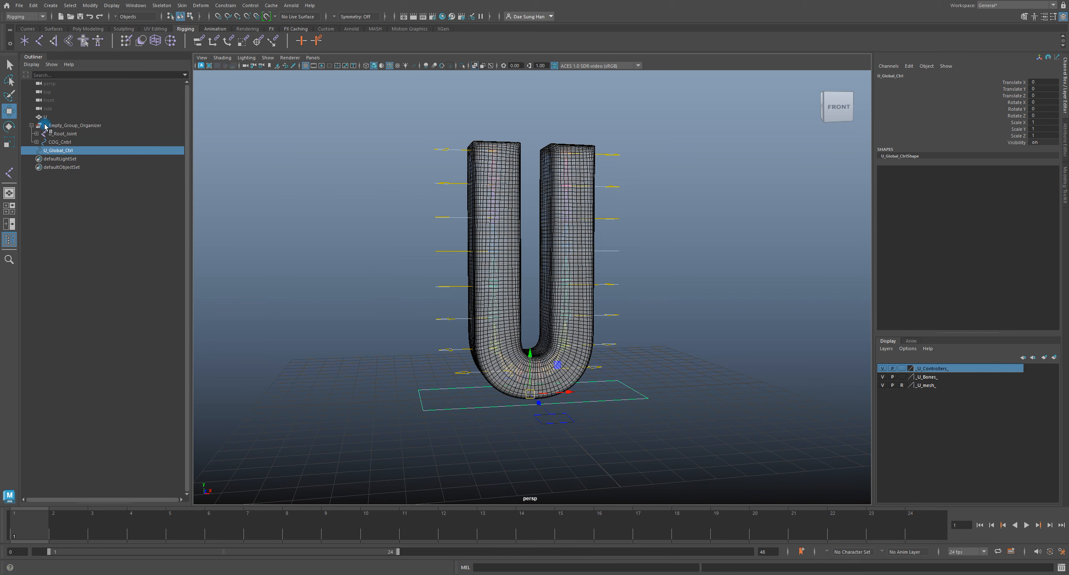
Collapse and select U_Empty_Group_Organizer, test moving and rotating the whole rig with it, and undo each transform.
left_click(31, 125)
left_click(91, 193)
left_click(84, 125)
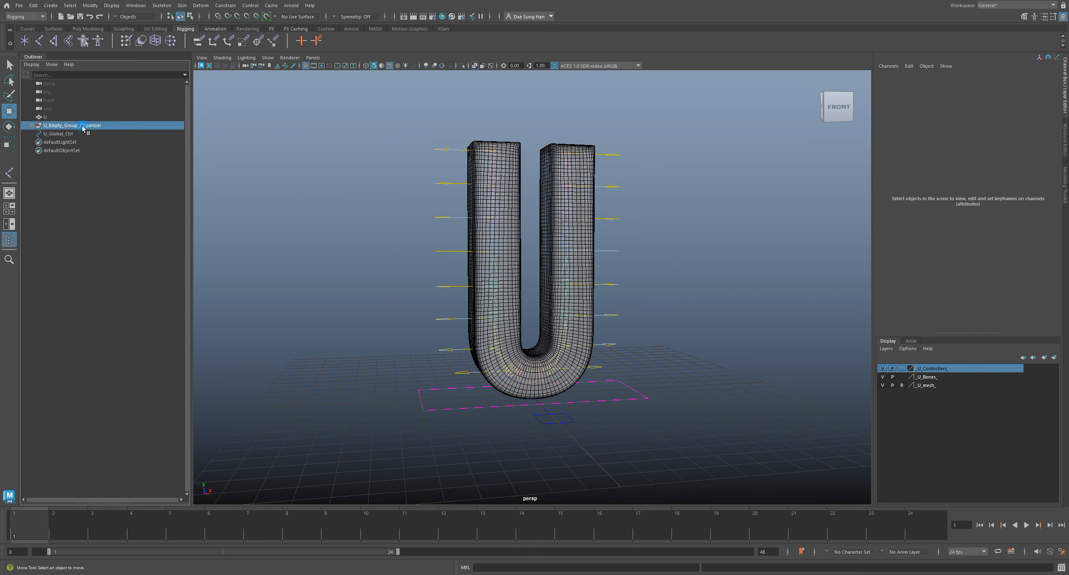
left_click_drag(543, 367, 518, 380, "alt")
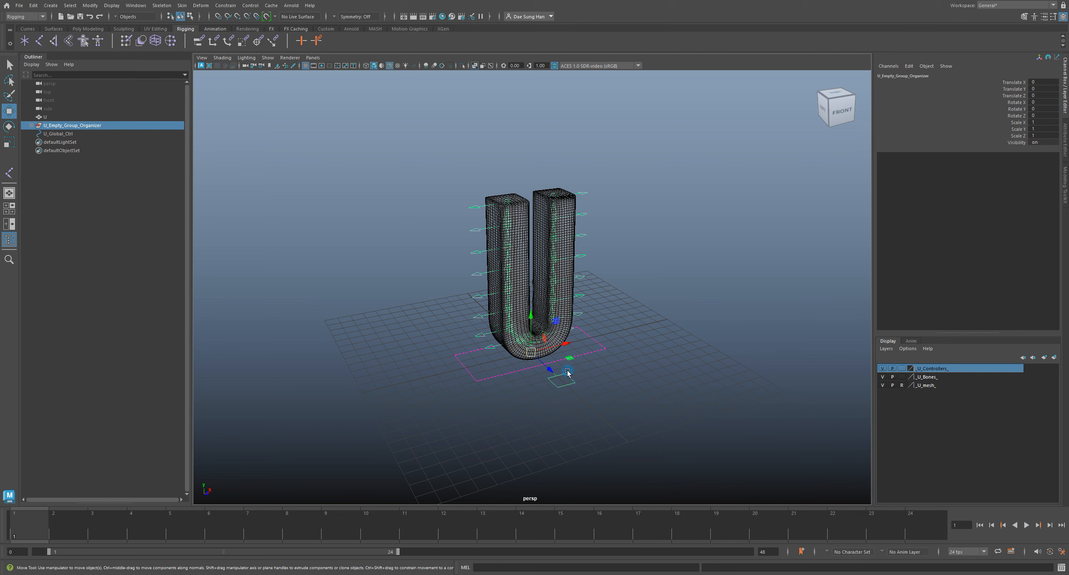
key("r")
key("w")
left_click_drag(535, 358, 539, 314)
key("ctrl+z")
key("e")
left_click_drag(556, 358, 606, 361)
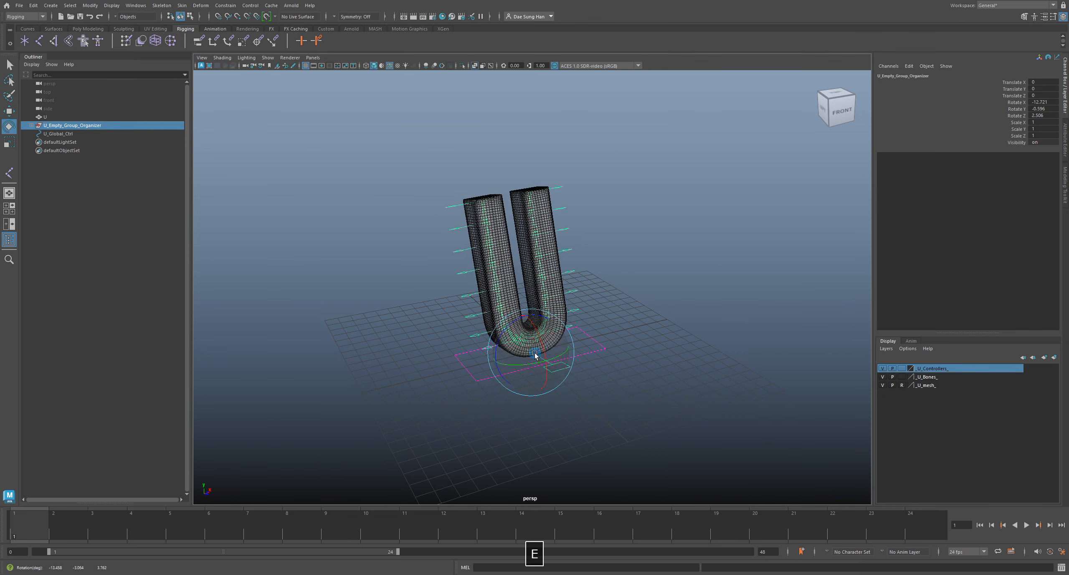
key("ctrl+z")
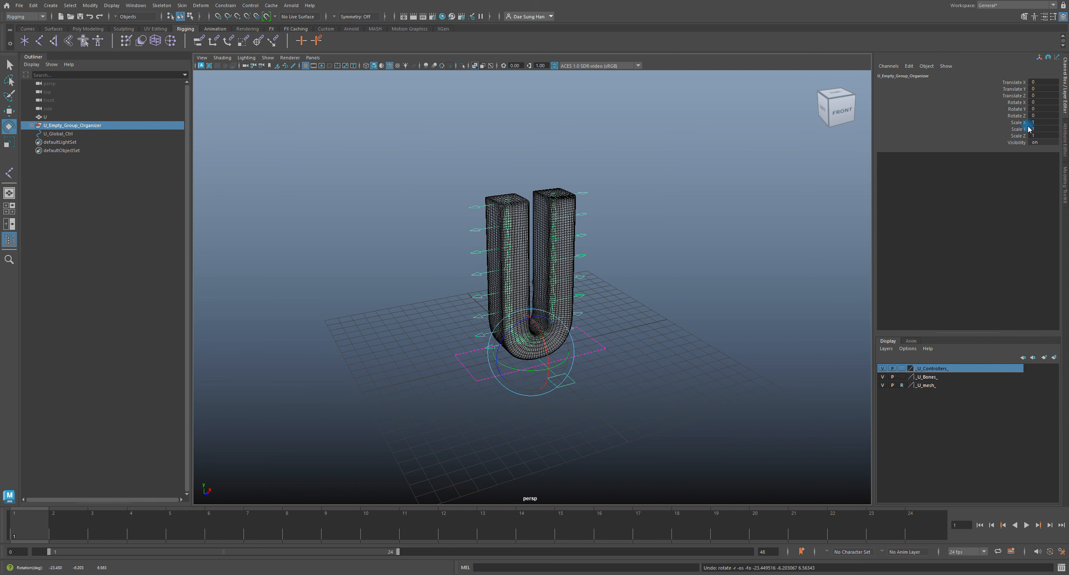
left_click_drag(625, 276, 611, 275, "alt")
left_click_drag(480, 312, 487, 308, "alt")
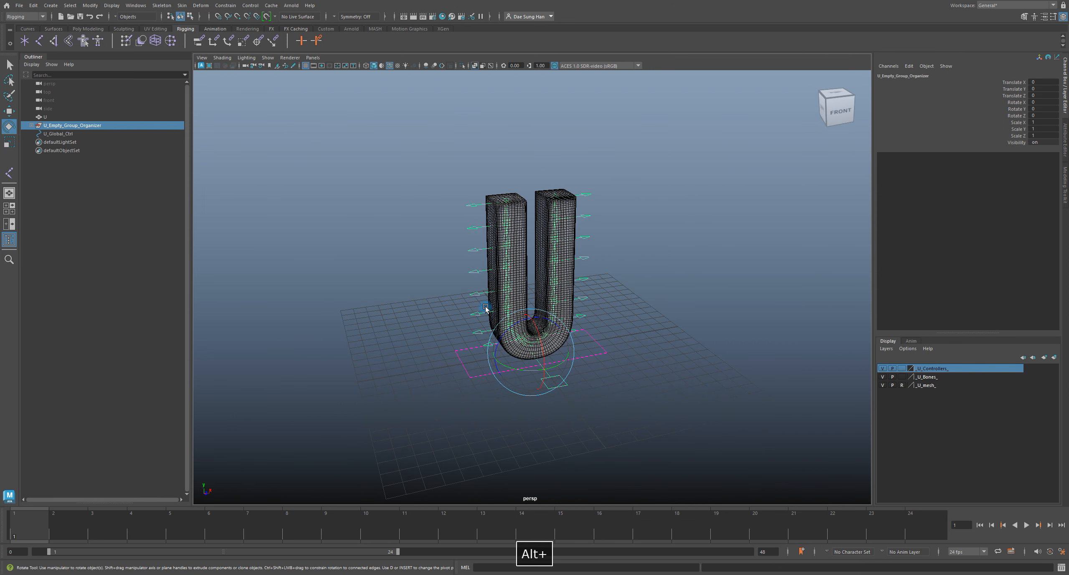
right_click_drag(549, 236, 685, 318, "alt")
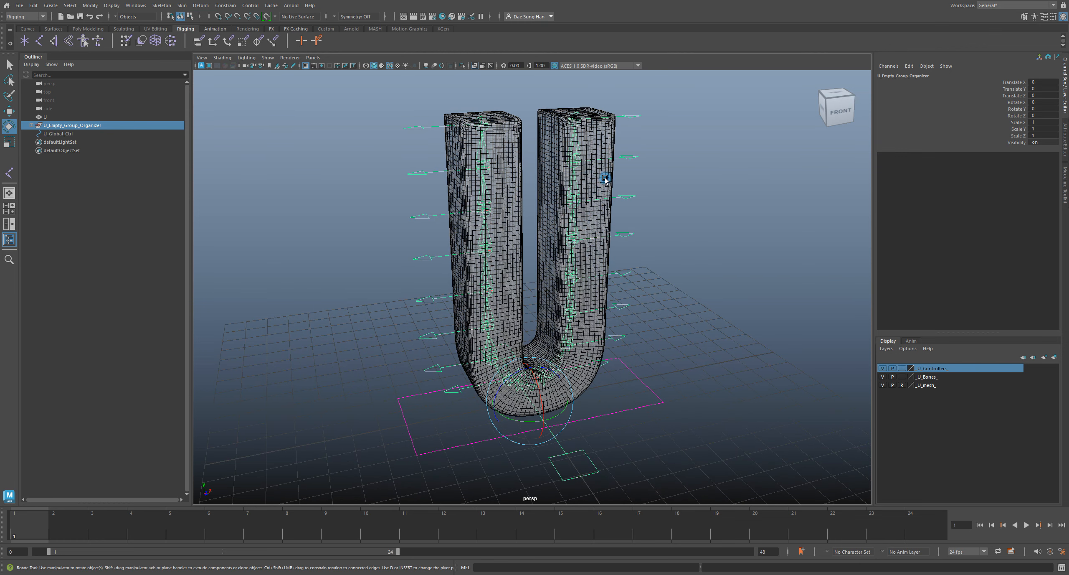
left_click(702, 222)
right_click_drag(735, 218, 702, 232, "alt")
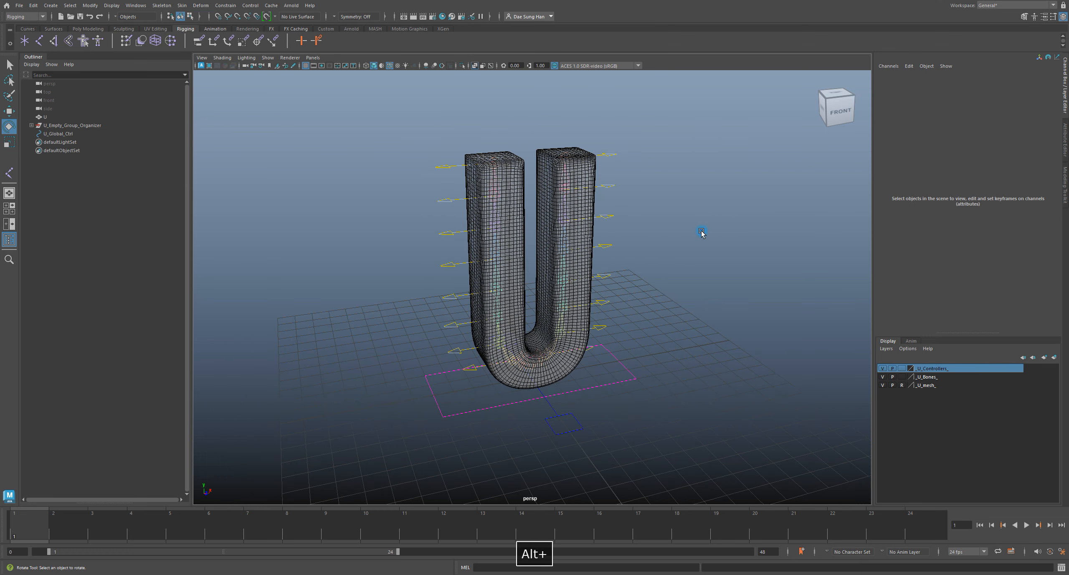
key("w")
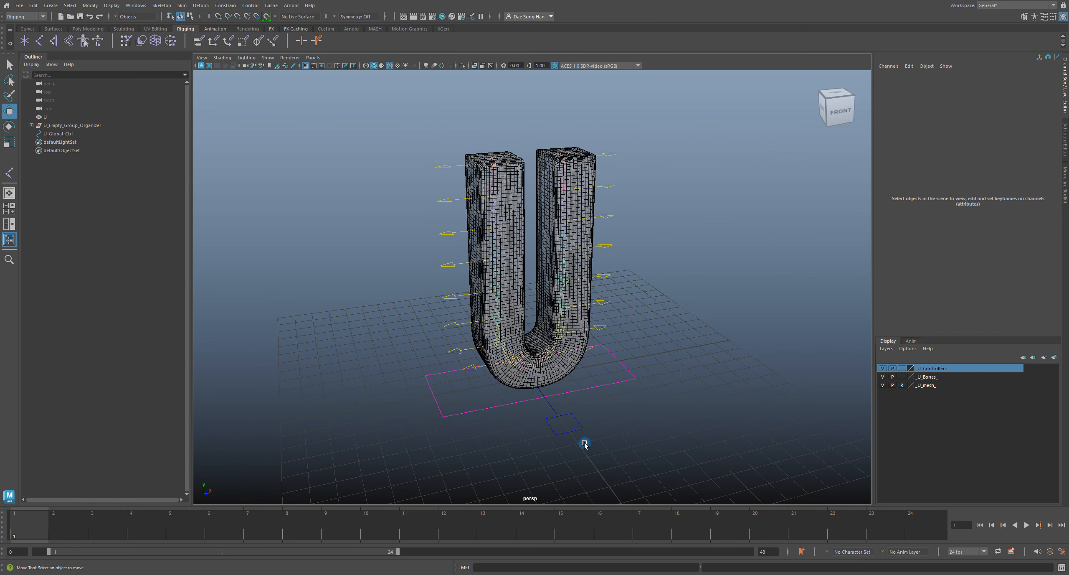
Try moving the U_Global_Ctrl curve independently of the organizer group and undo the move.
left_click(74, 126)
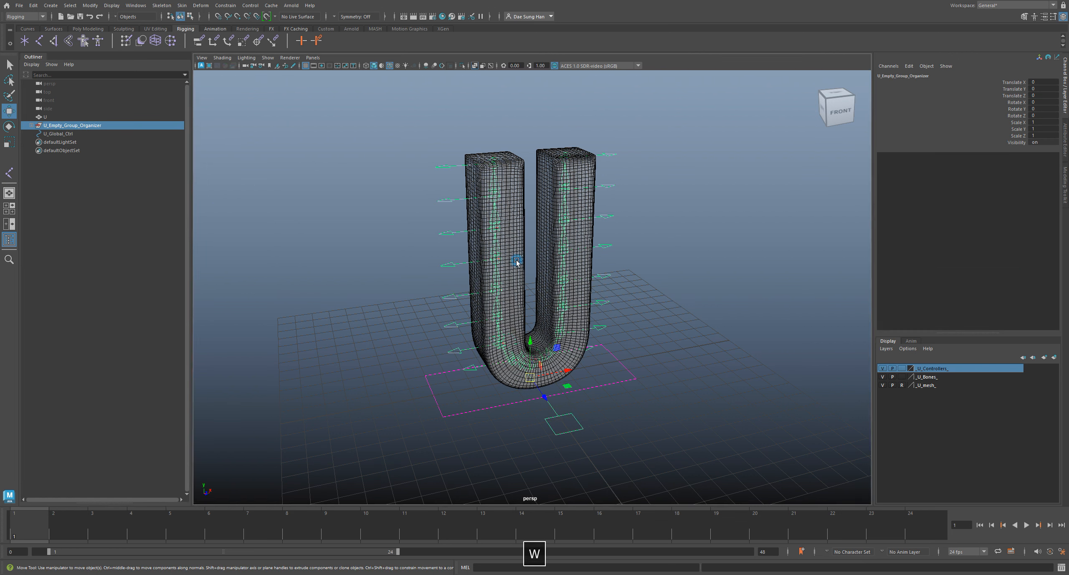
left_click(455, 414)
left_click_drag(535, 372, 595, 311)
key("z")
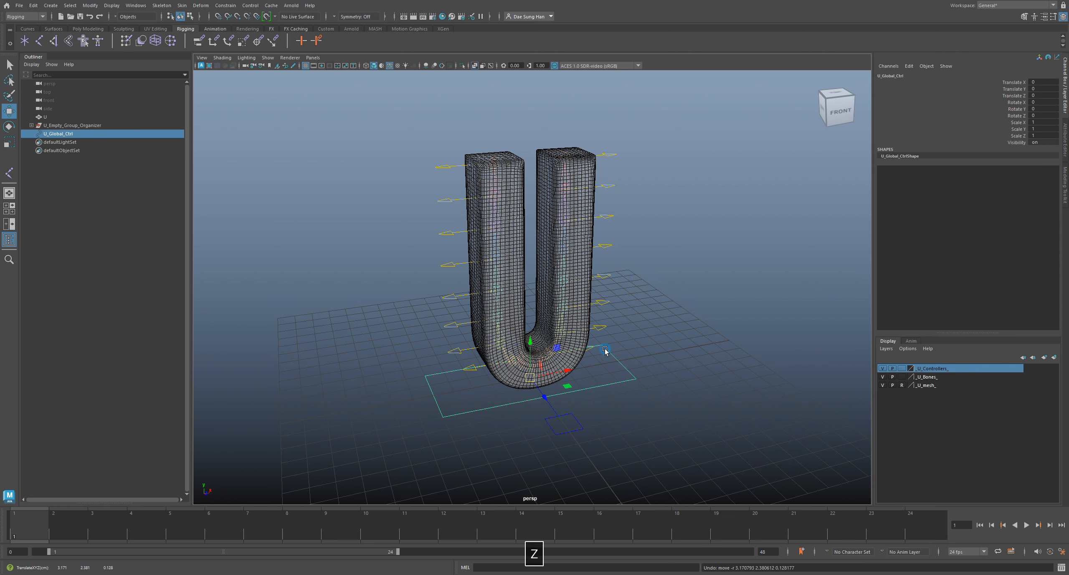
Try another free move of the U_Global_Ctrl curve, undo it, and check U_Empty_Group_Organizer by selecting it before clearing the selection.
left_click_drag(538, 373, 557, 332)
key("z")
left_click(680, 352)
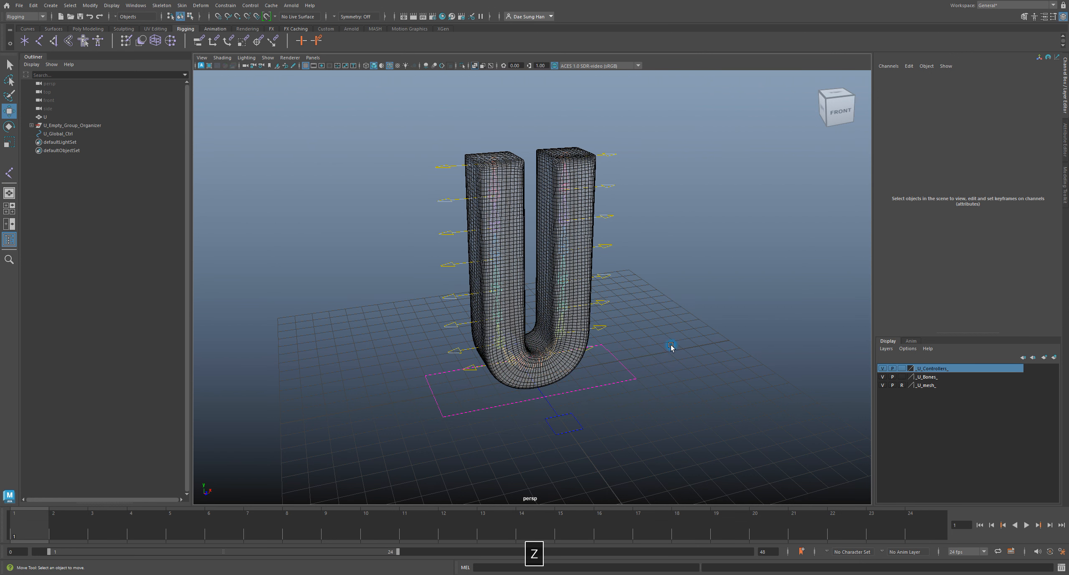
left_click(67, 127)
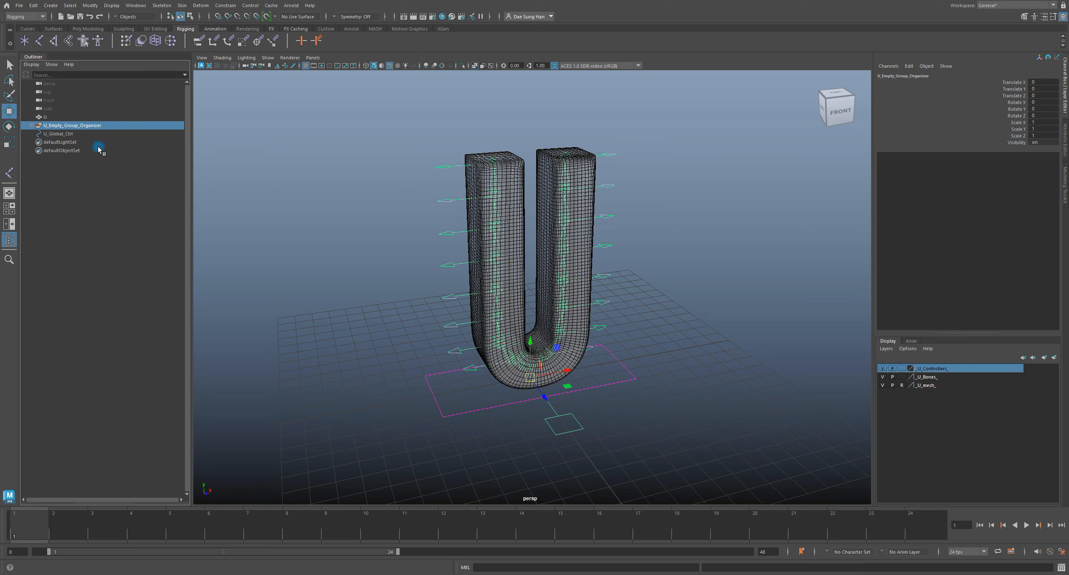
left_click(132, 335)
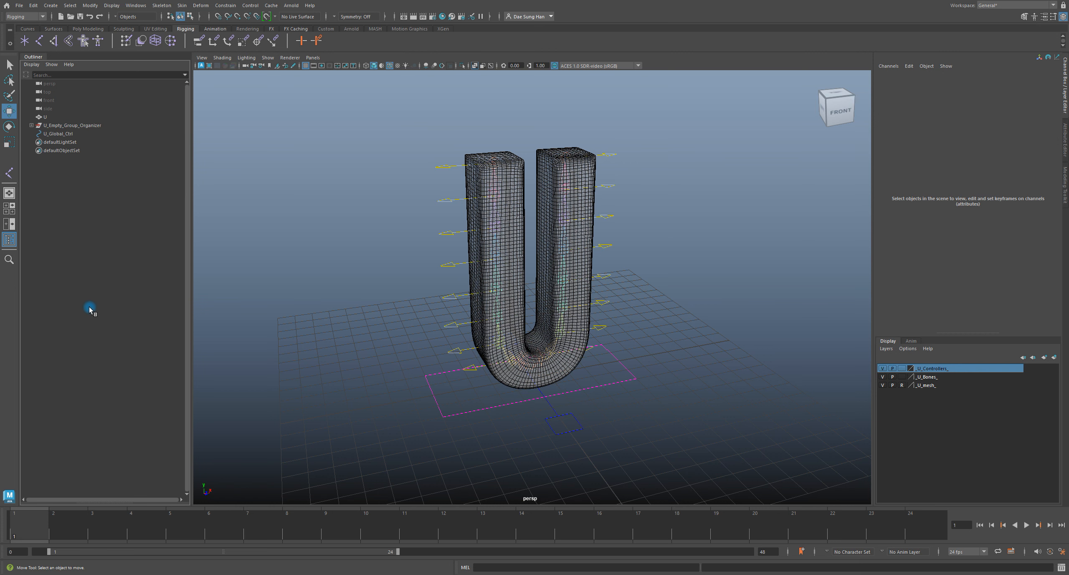
Parent-constrain U_Empty_Group_Organizer to U_Global_Ctrl, with the controller as the driver and the group as the driven object.
left_click(71, 134)
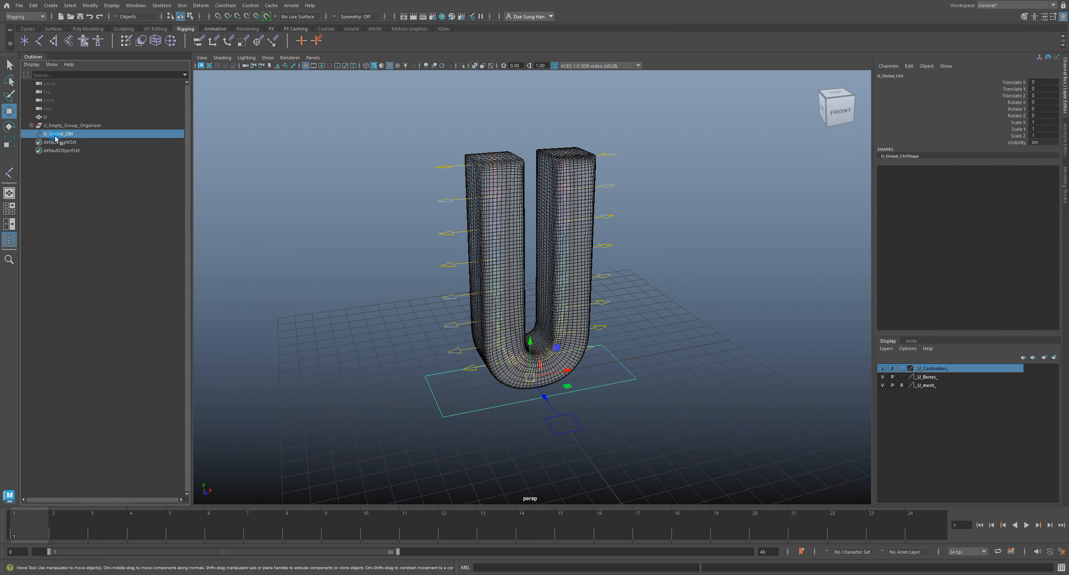
left_click_drag(55, 138, 61, 256)
left_click(90, 125, "shift")
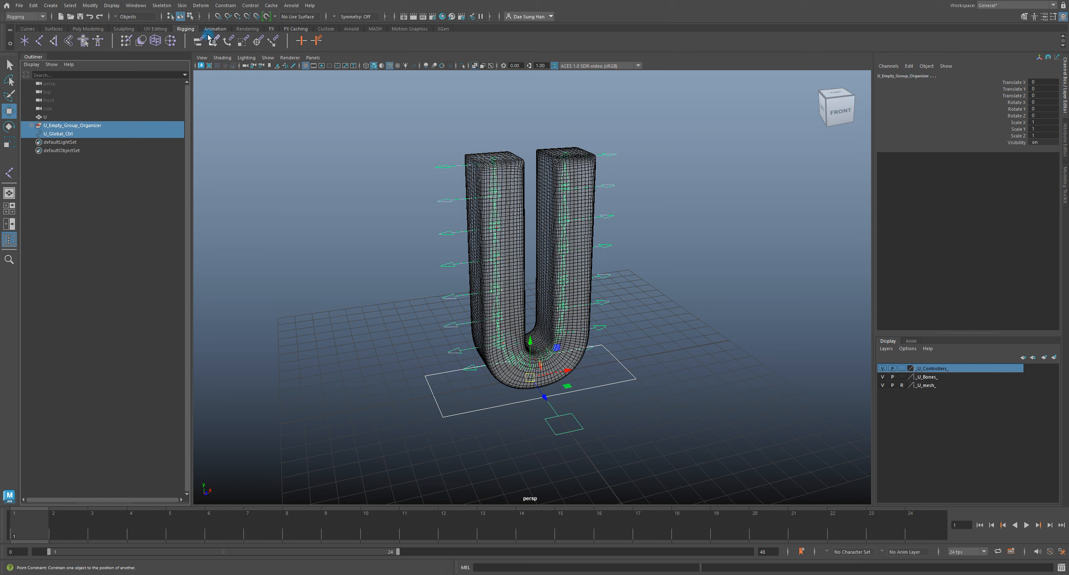
left_click(226, 6)
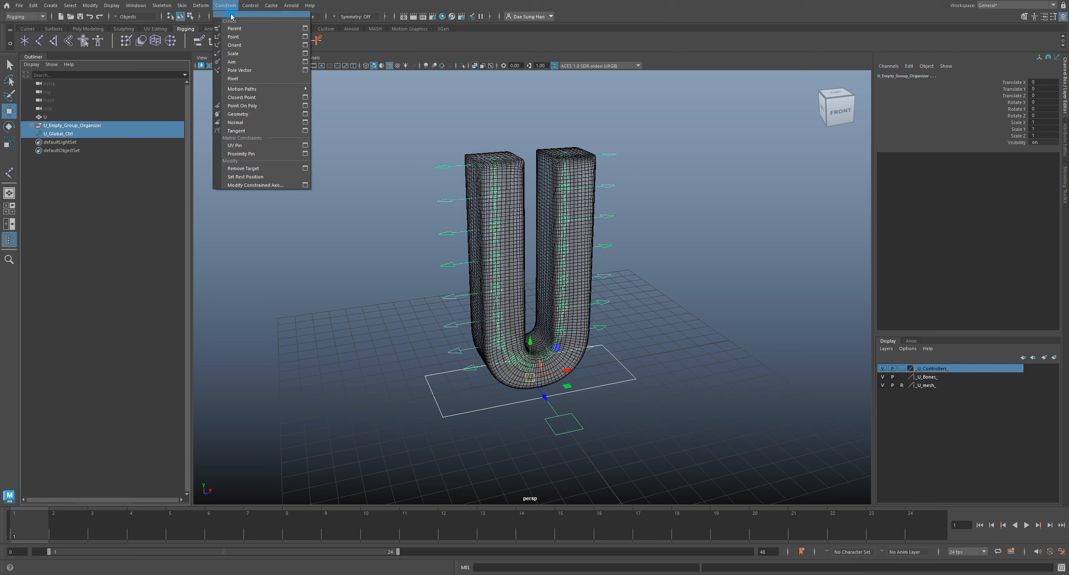
left_click(251, 15)
left_click_drag(254, 51, 297, 116)
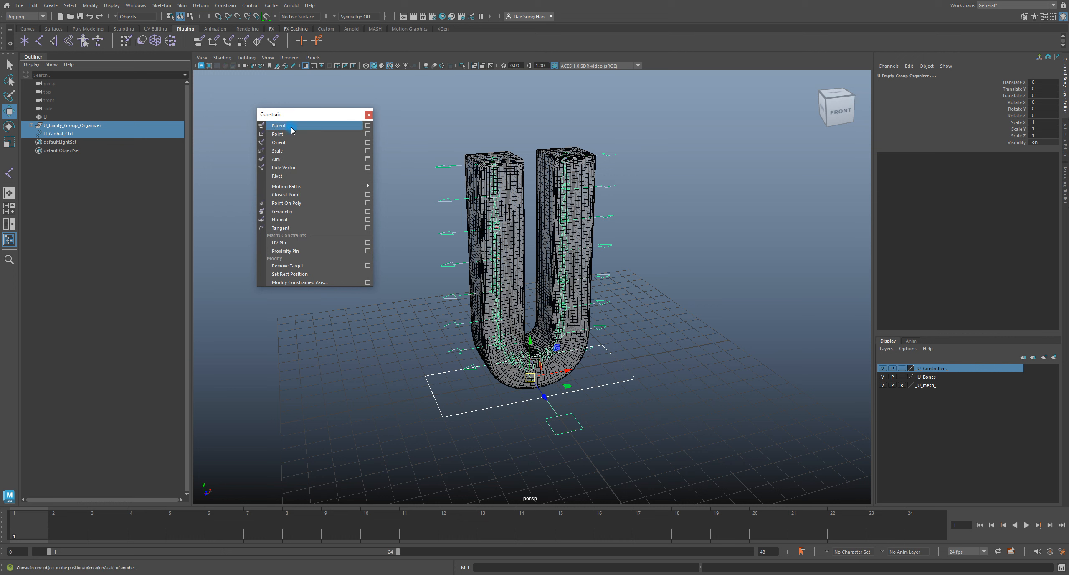
left_click(280, 127)
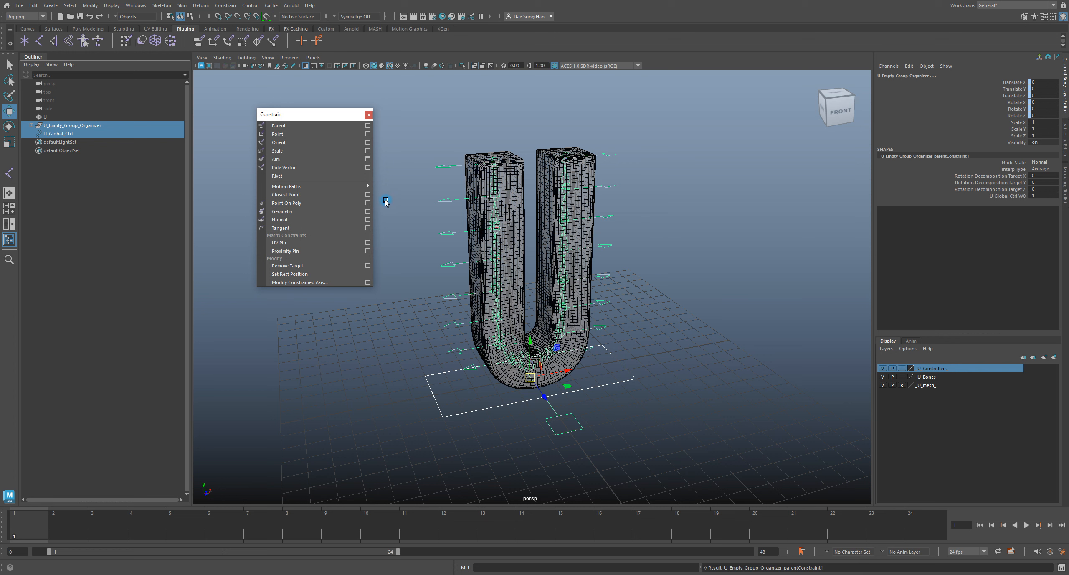
Add a scale constraint from U_Global_Ctrl to U_Empty_Group_Organizer, close the floating Constrain window and clear the selection.
left_click(295, 151)
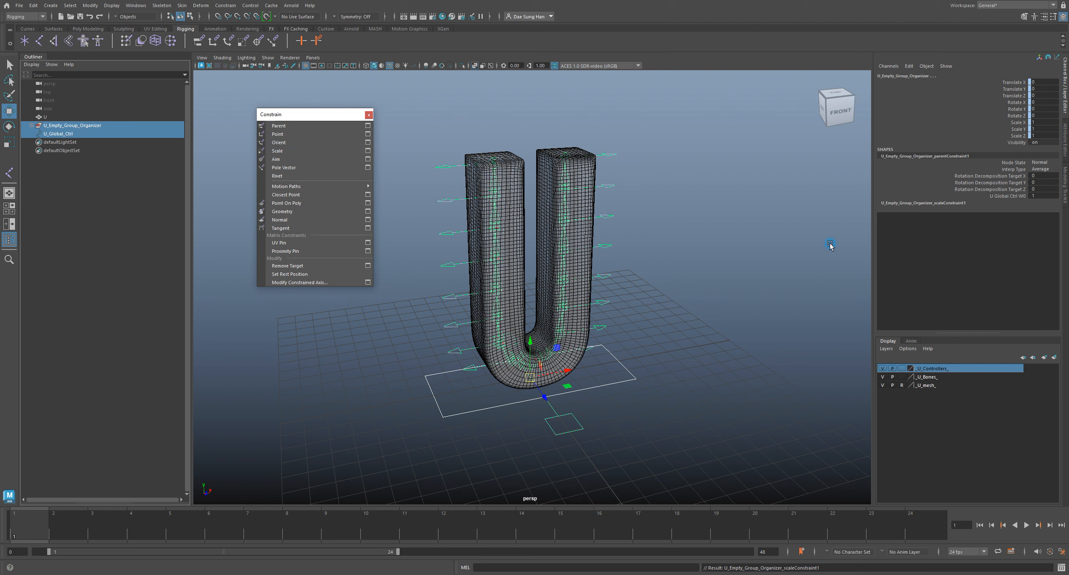
left_click(369, 115)
left_click(679, 385)
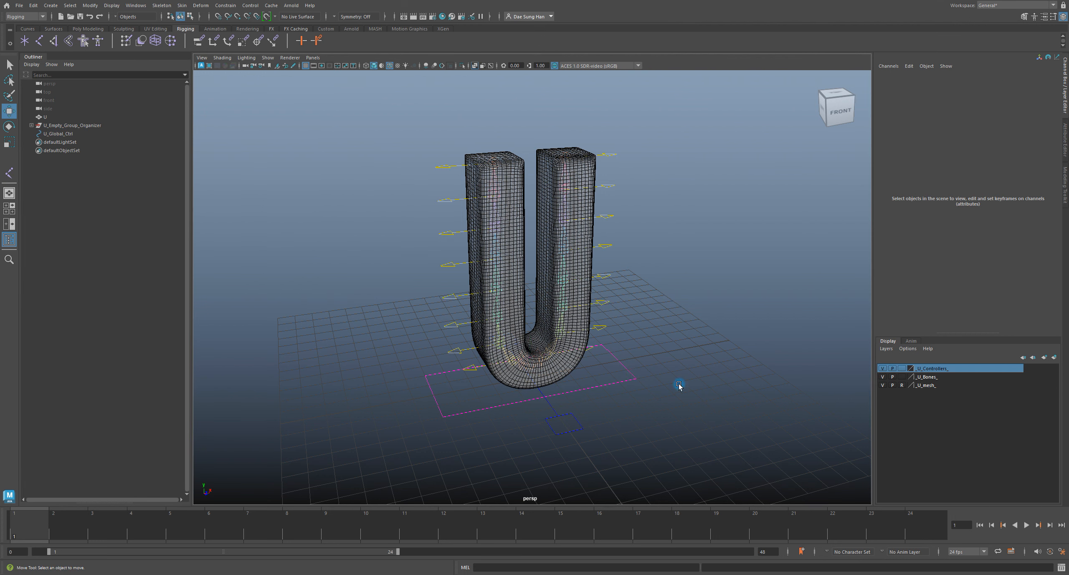
Test moving and rotating the whole U rig with the U_Global_Ctrl curve, undoing each transform and deselecting.
left_click(621, 369)
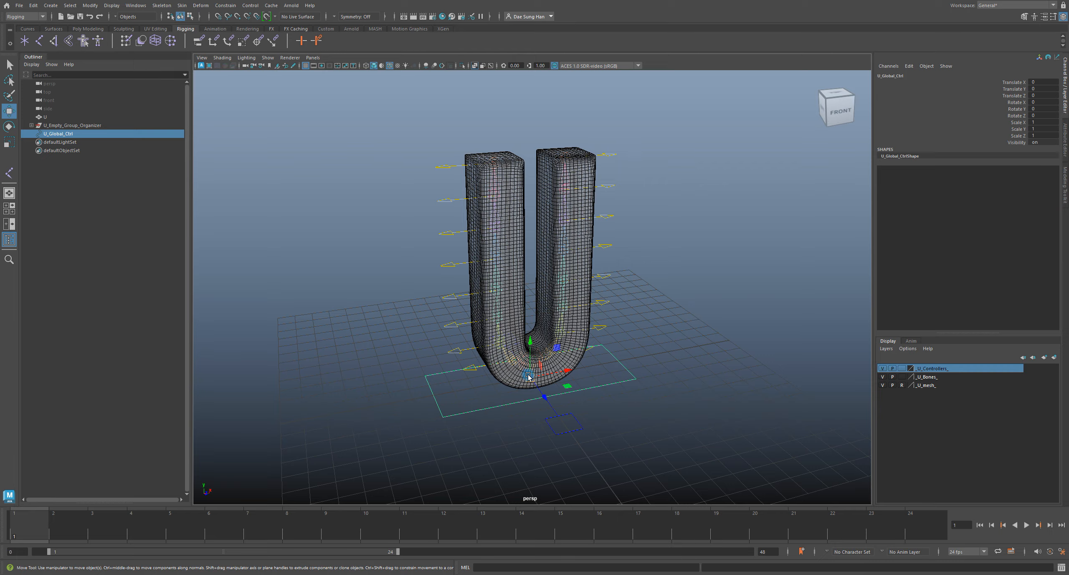
mouse_move(529, 376)
left_mouse_down()
mouse_move(593, 355)
mouse_move(619, 362)
mouse_move(541, 371)
mouse_move(552, 396)
mouse_move(530, 391)
left_mouse_up()
key("z")
key("e")
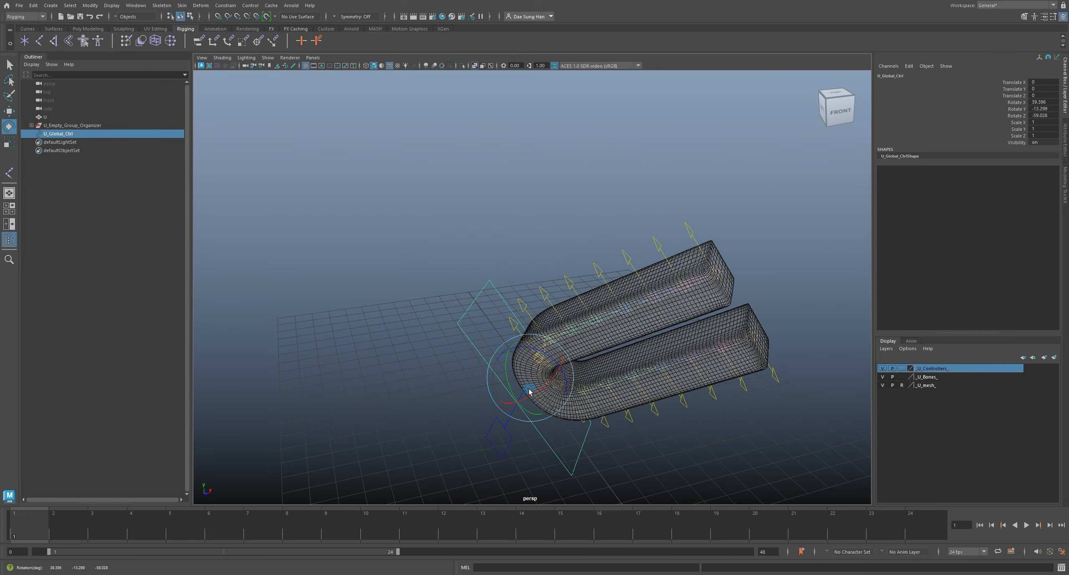
key("z")
key("z")
left_click(759, 323)
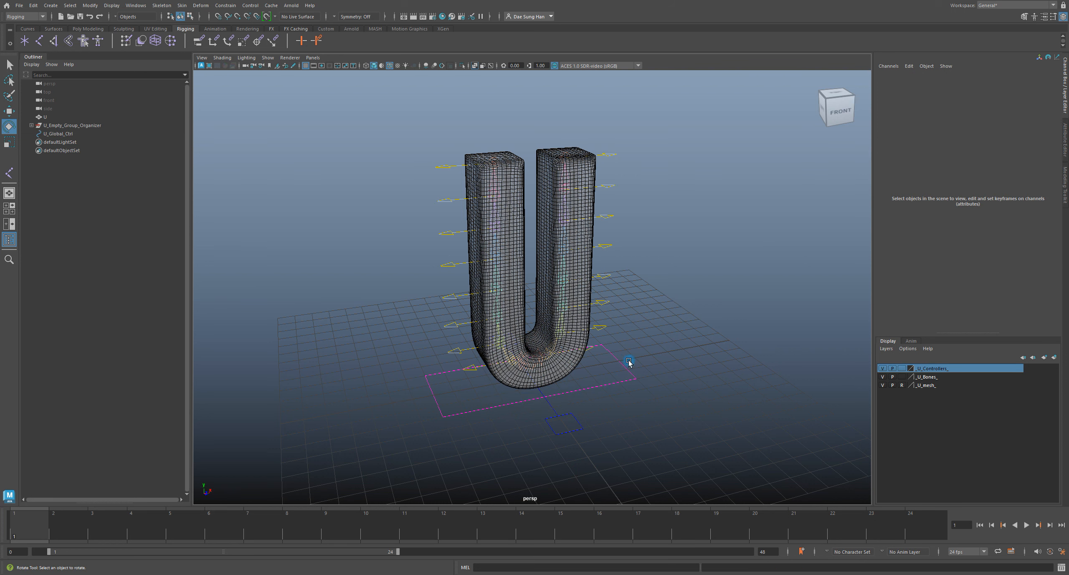
Examine the top-level rig nodes and the parent and scale constraint nodes nested inside U_Empty_Group_Organizer.
left_click(61, 134)
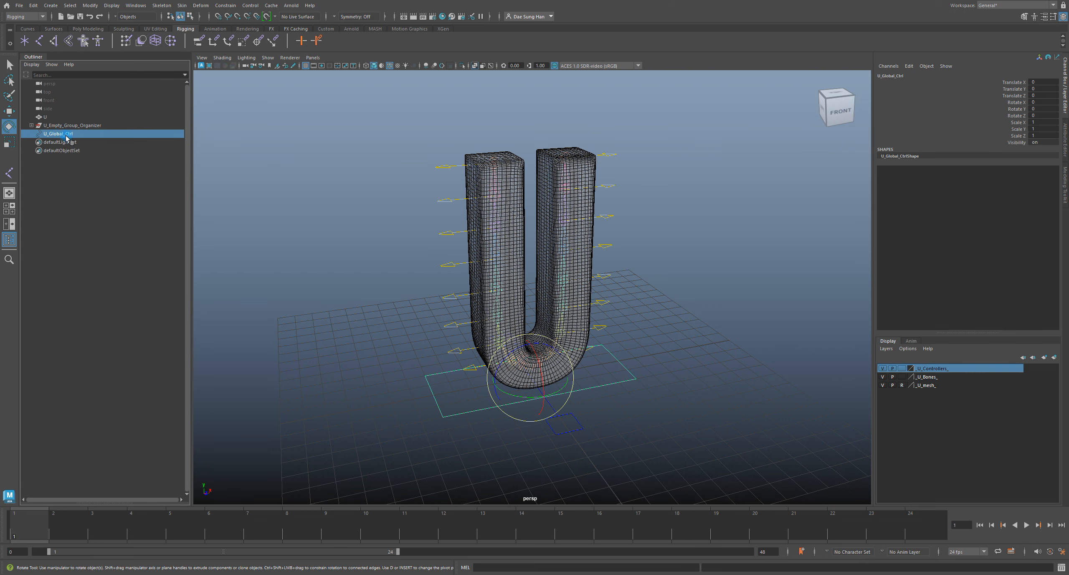
left_click(514, 426)
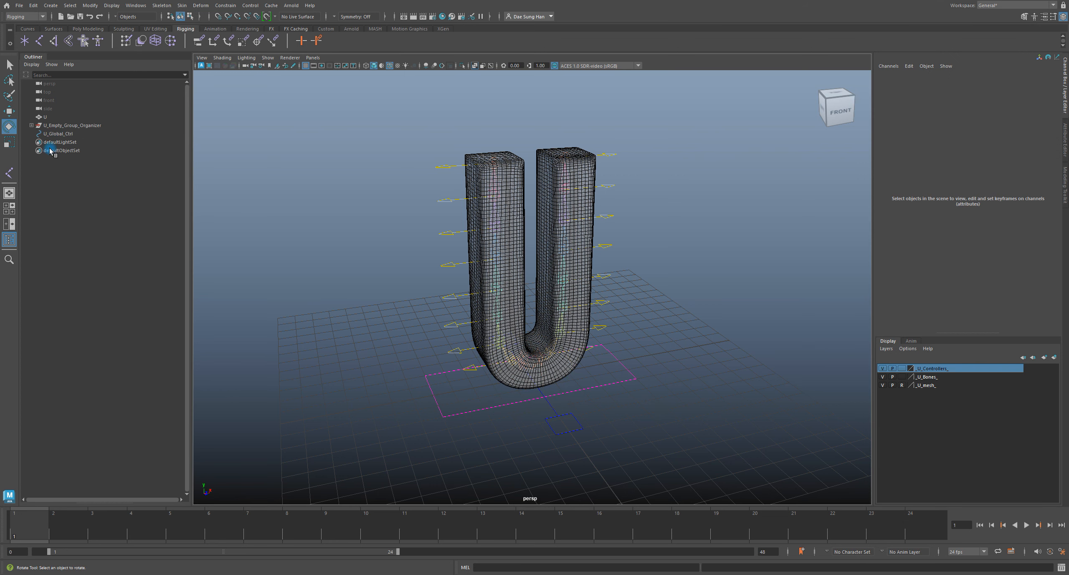
left_click(55, 117)
left_click(57, 125)
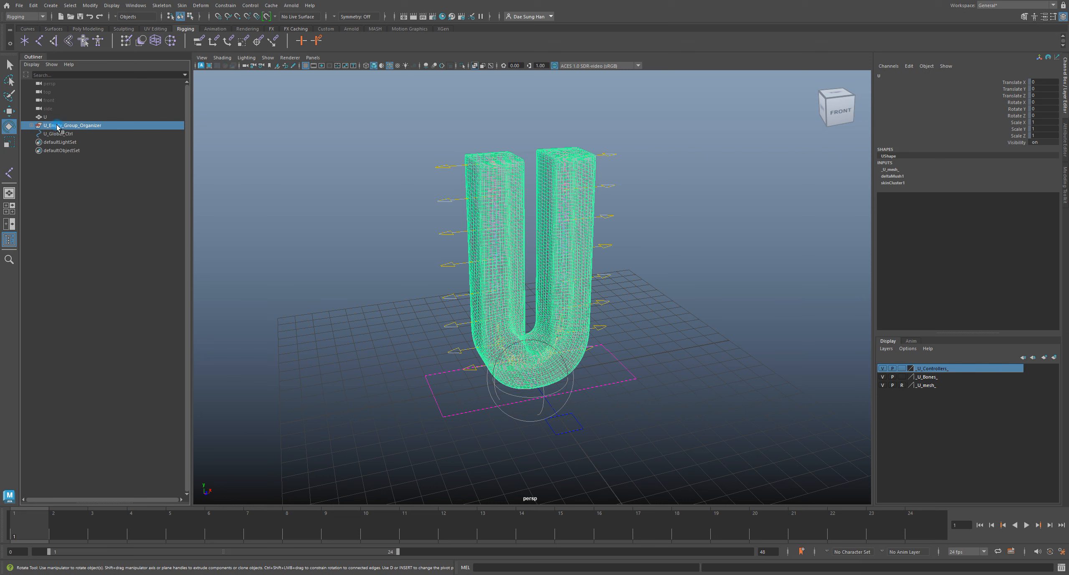
left_click(32, 125)
left_click(65, 150)
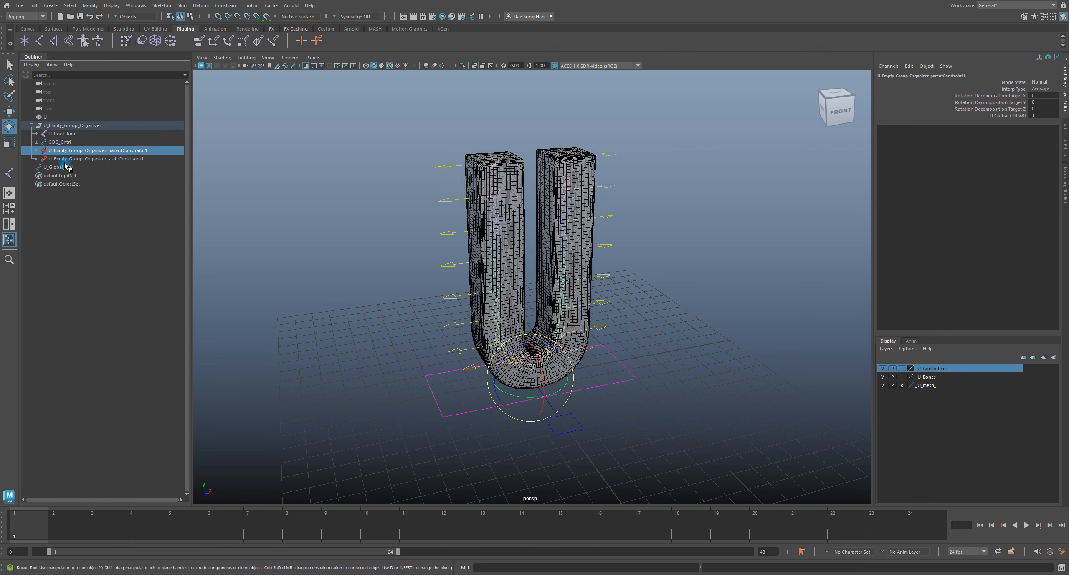
left_click(65, 165)
left_click(138, 151)
left_click(132, 162)
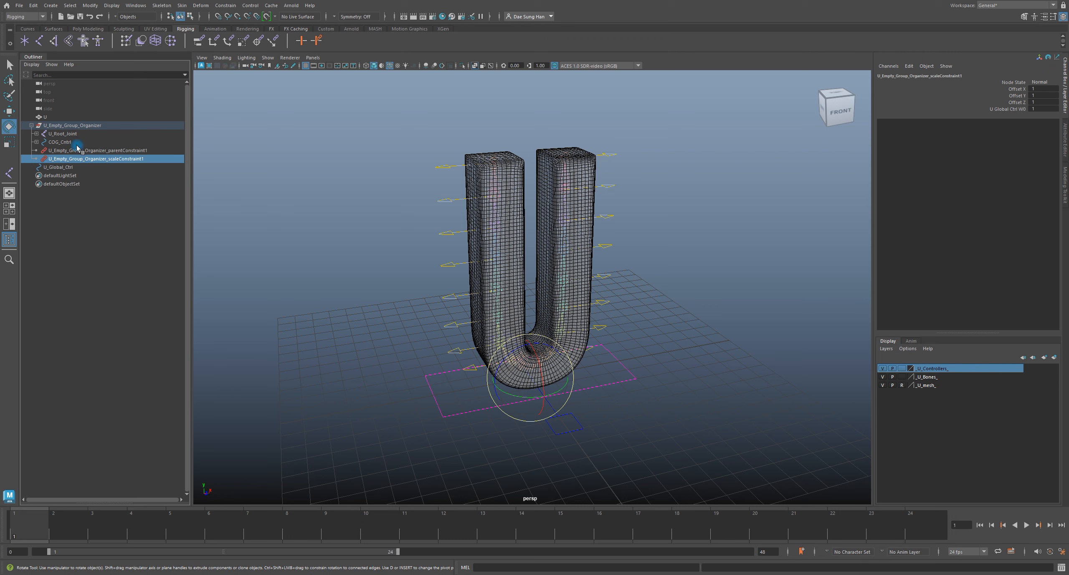
left_click(31, 125)
middle_click_drag(55, 136, 56, 138)
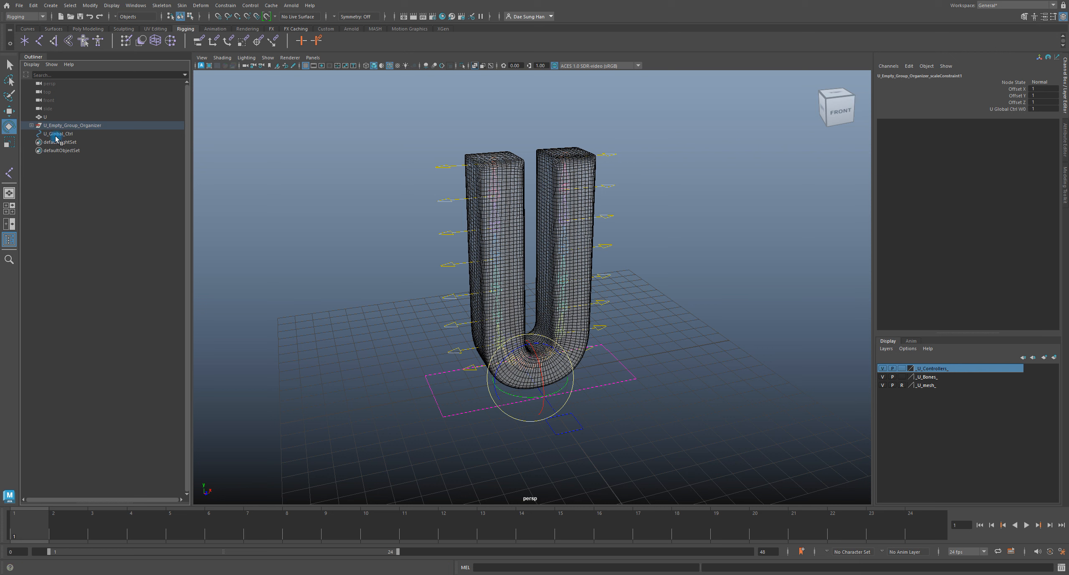
left_click(295, 183)
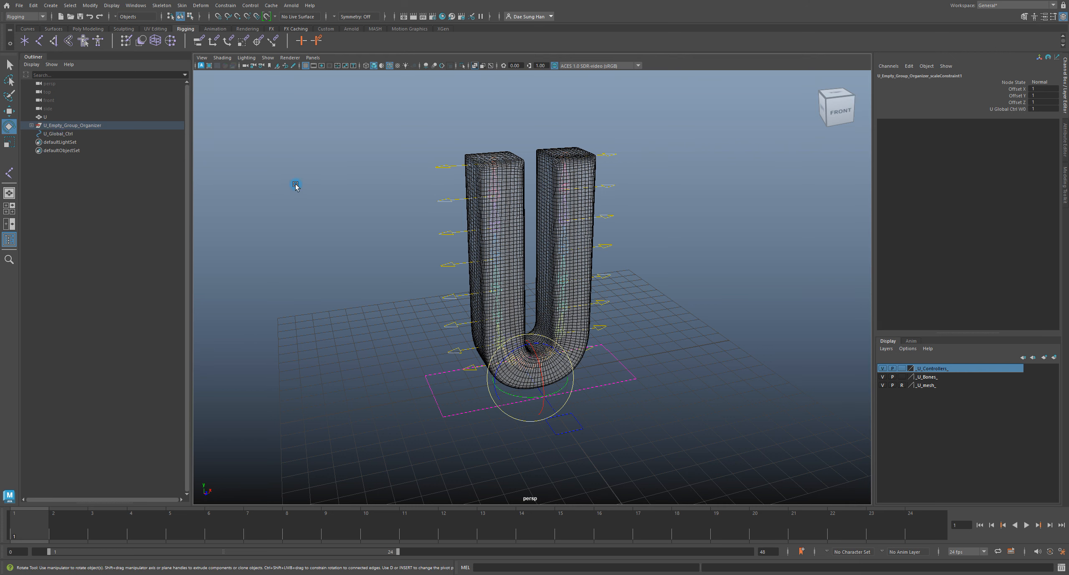
Group the U mesh, U_Empty_Group_Organizer and U_Global_Ctrl together under one new parent group.
left_click(56, 133)
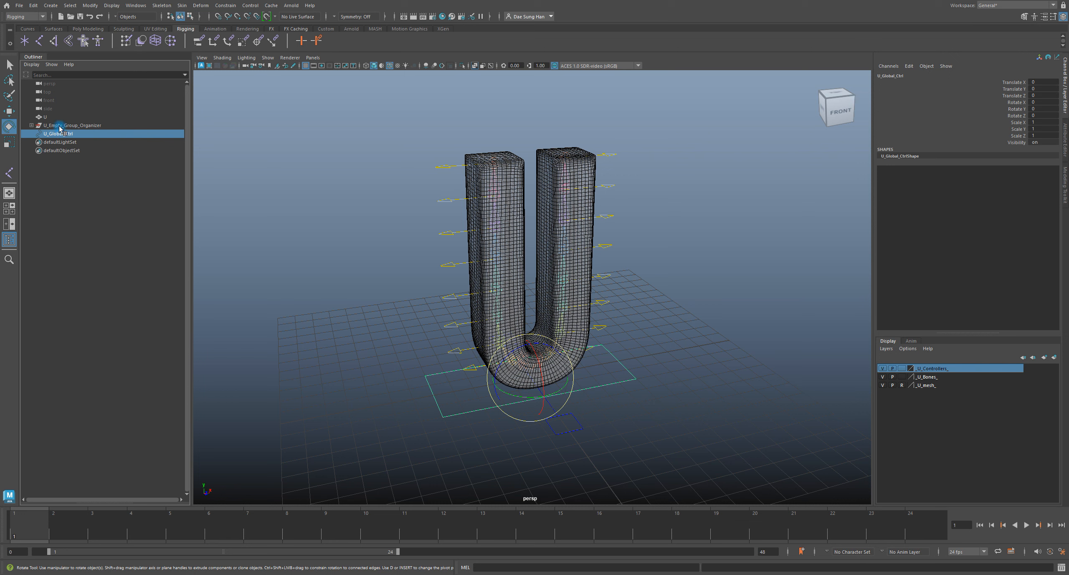
left_click(59, 126, "shift")
left_click(45, 117, "shift")
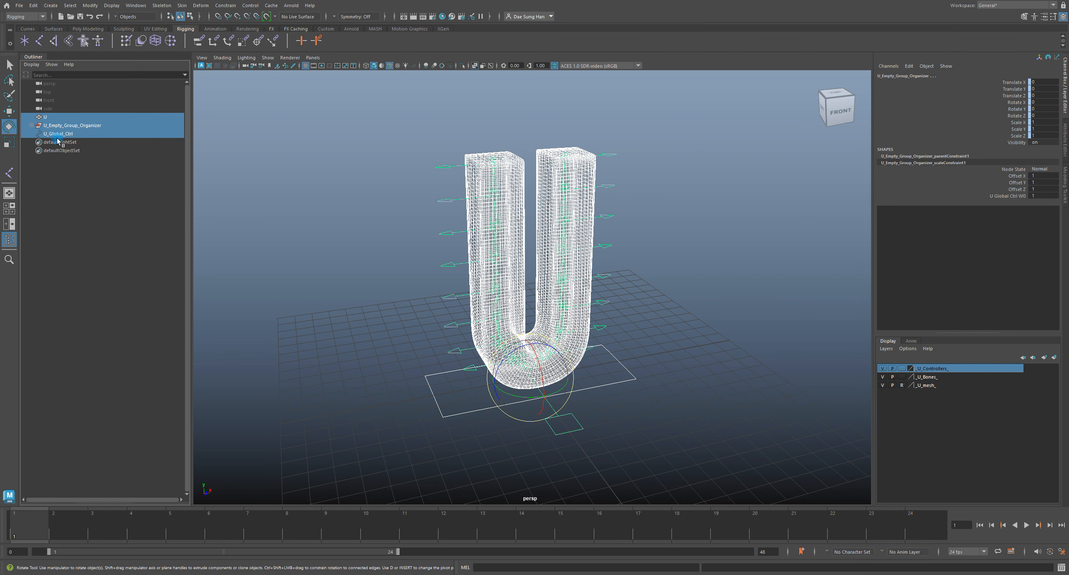
left_click(149, 254)
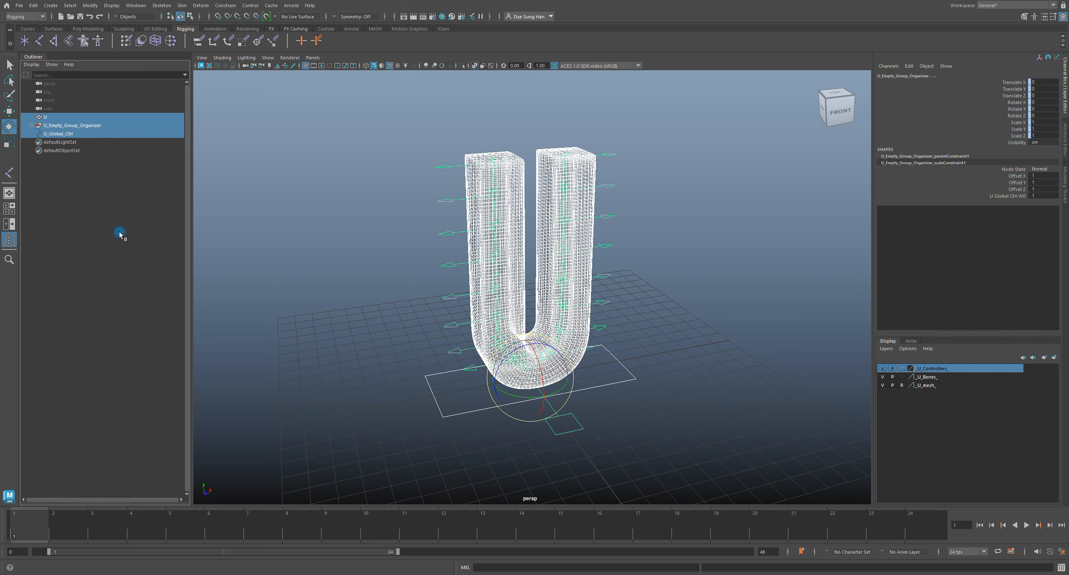
key("ctrl+g")
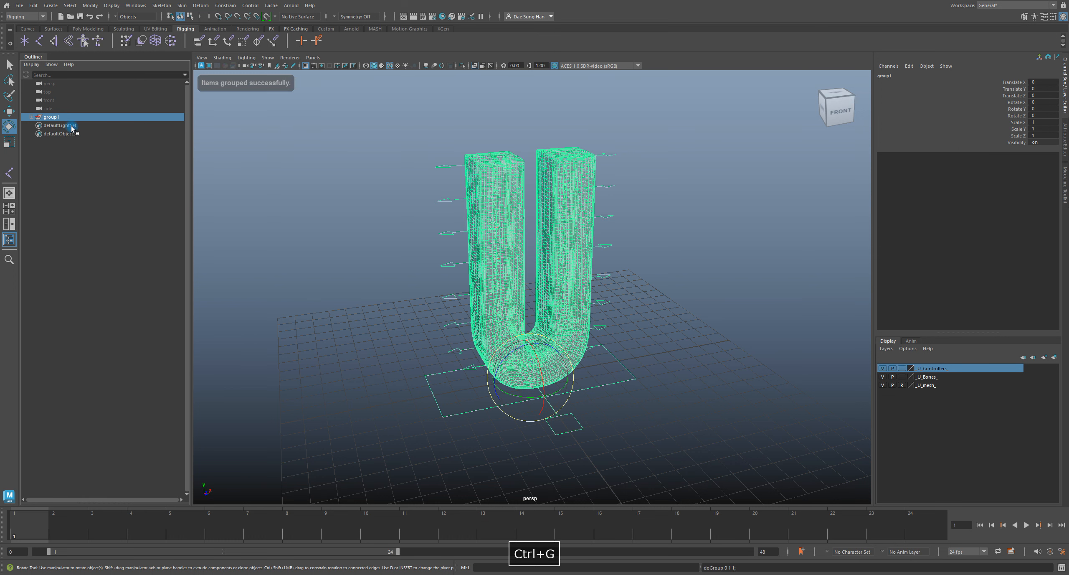
Rename the new parent group as U_Main_Group.
double_click(56, 118)
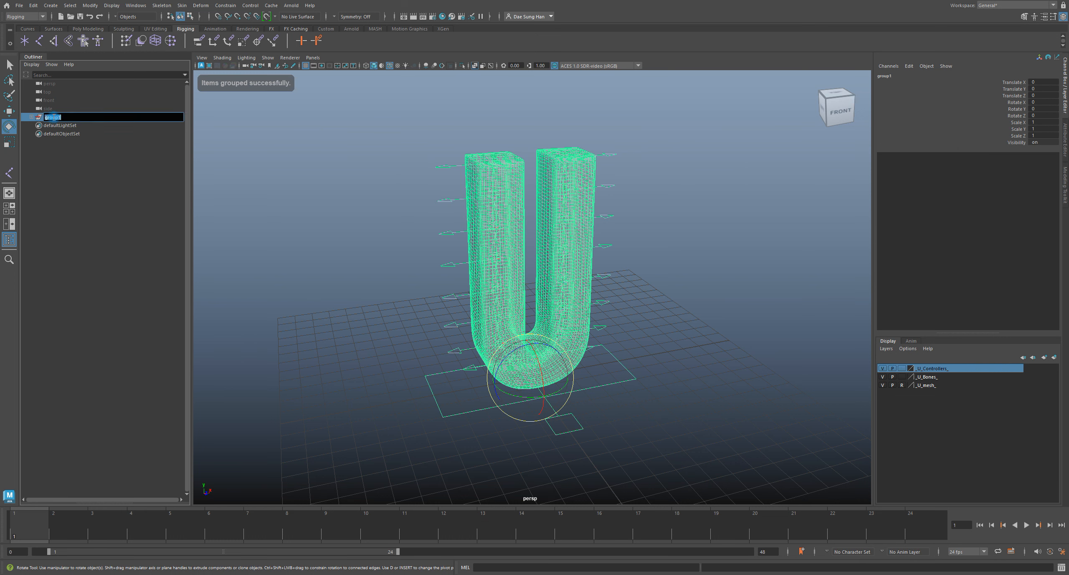
type("U")
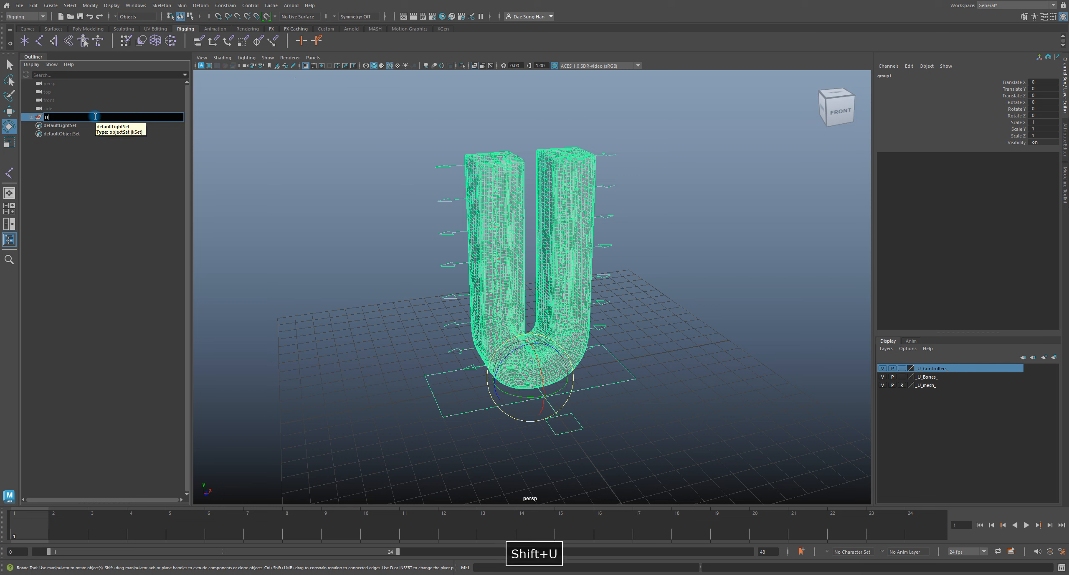
type("_Main_")
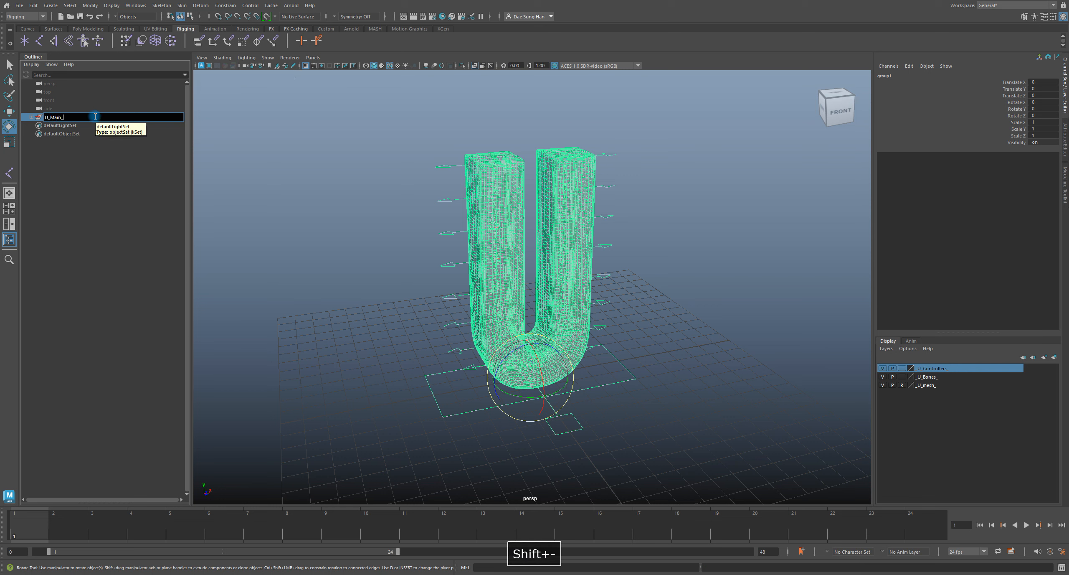
type("Group")
key("Return")
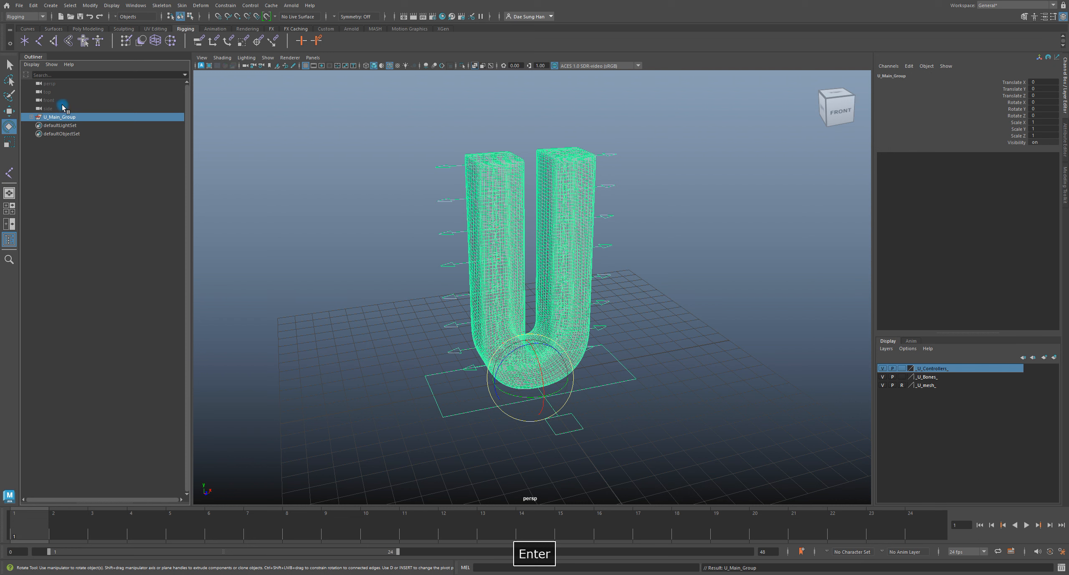
left_click(96, 194)
Lock all Translate, Rotate and Scale channels of U_Main_Group, leaving Visibility unlocked, and reselect the group to check it.
left_click(66, 118)
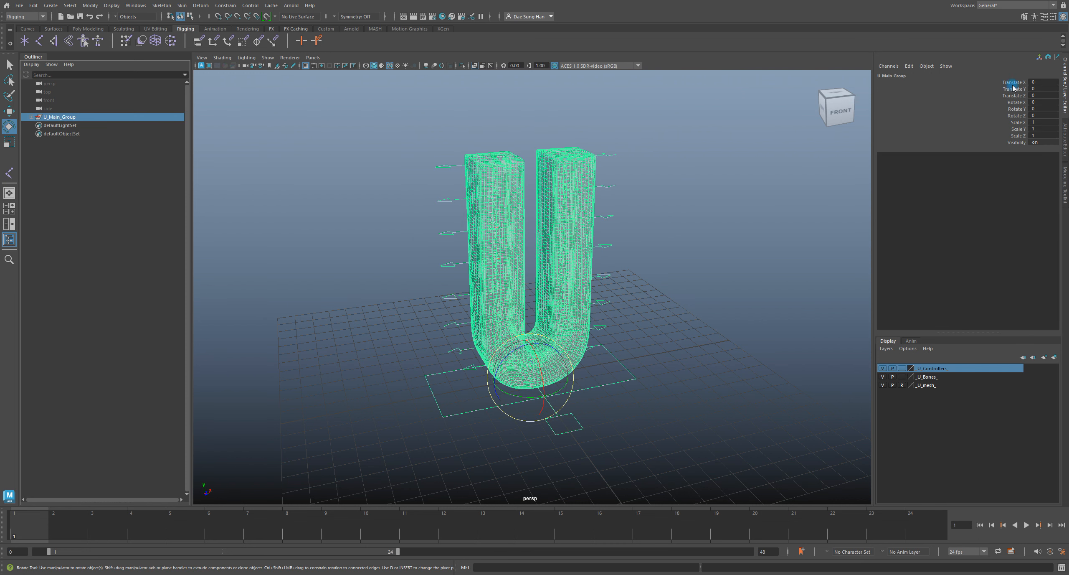
left_click_drag(1012, 83, 1020, 138)
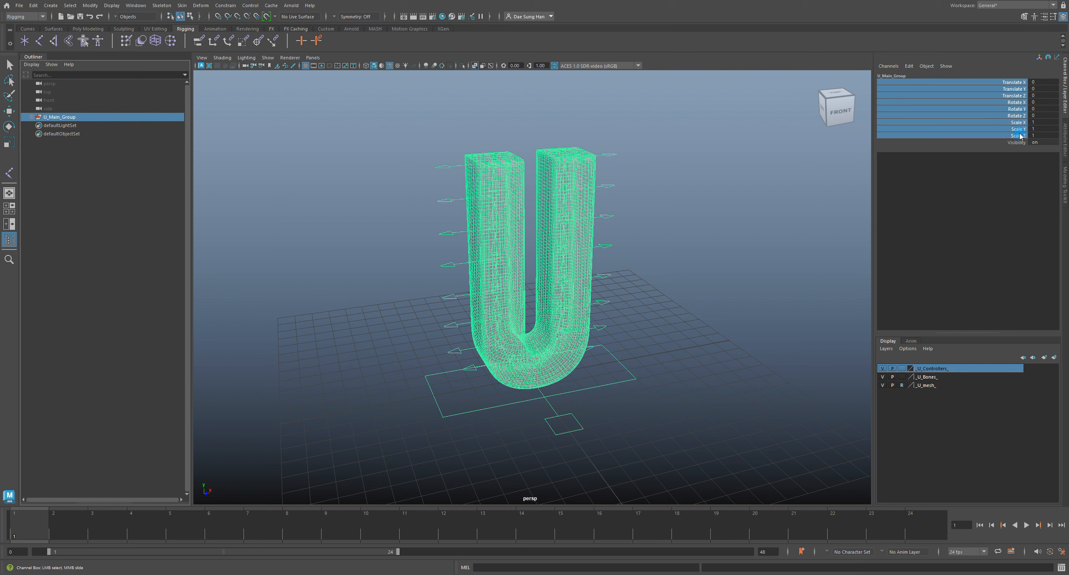
right_click(994, 92)
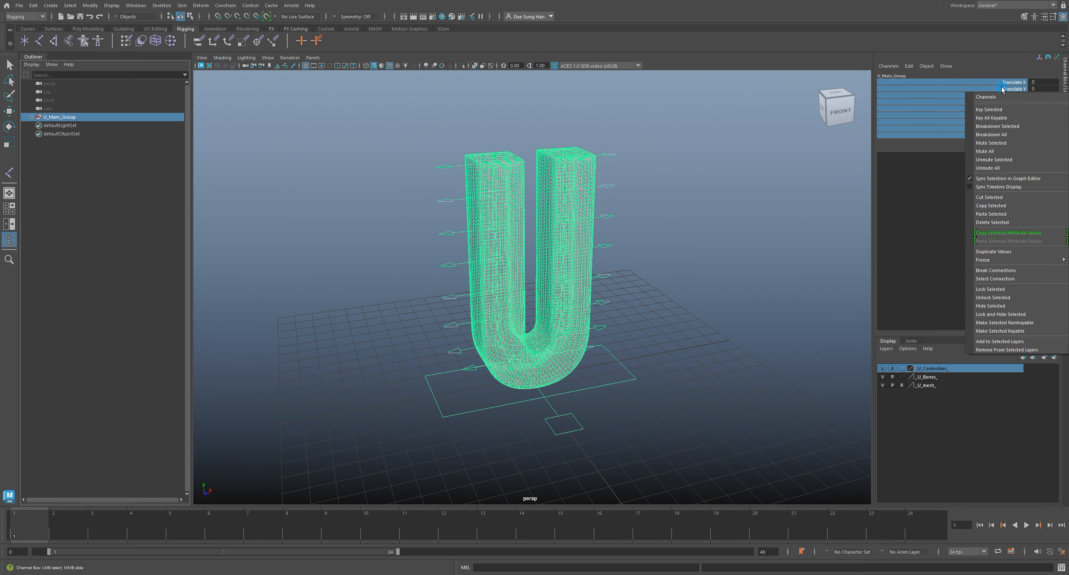
left_click(1016, 290)
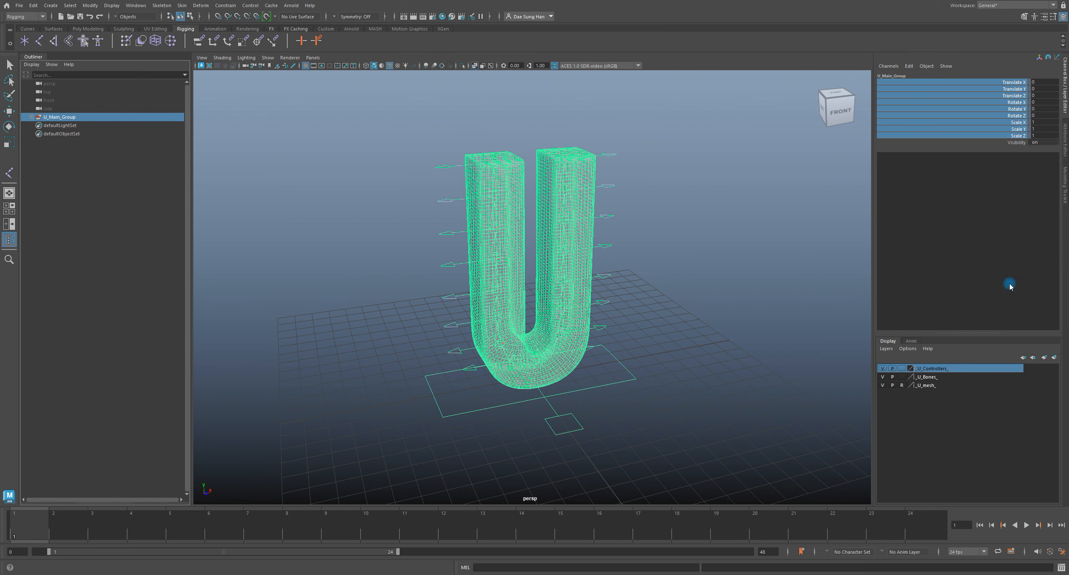
left_click(1009, 143)
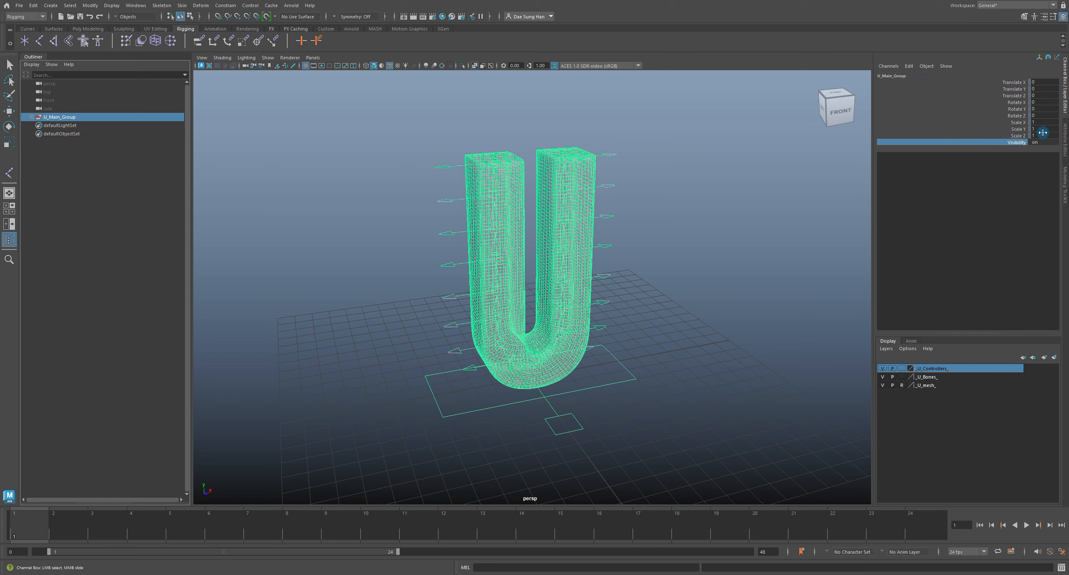
key("e")
left_click(748, 254)
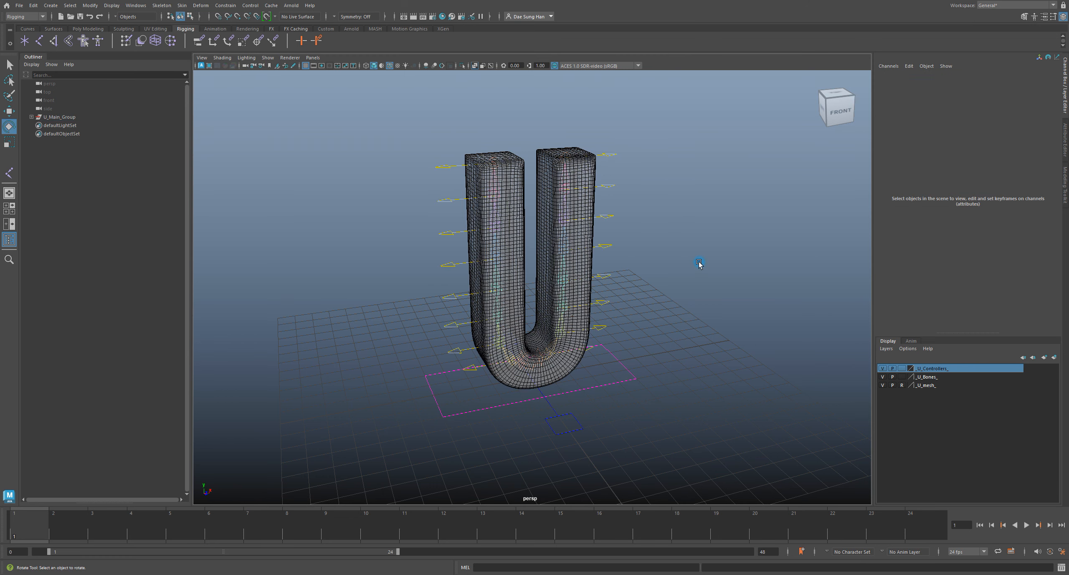
left_click(68, 118)
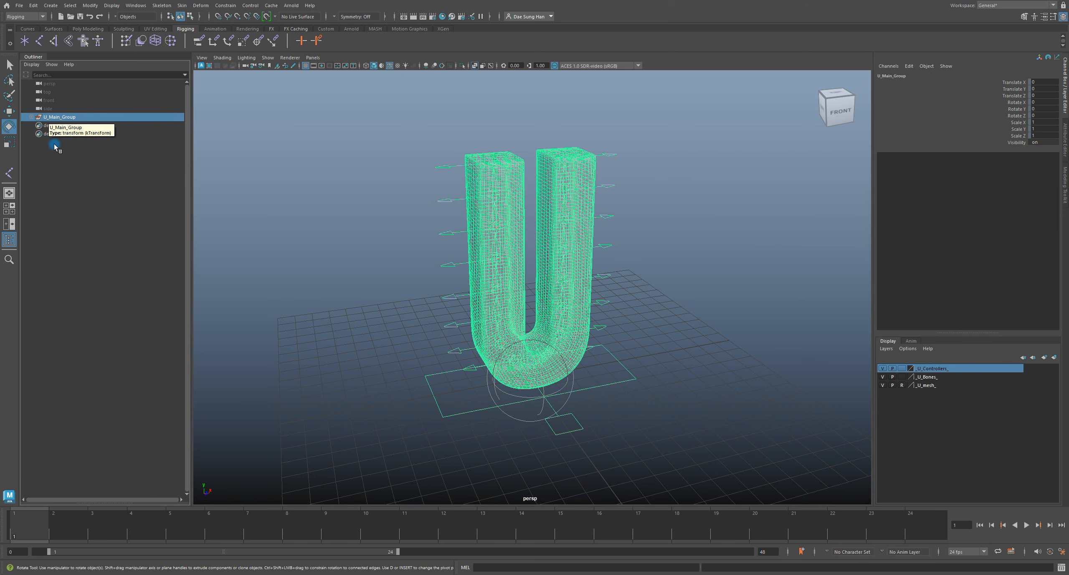
Clear the selection, activate the Move tool and expand U_Main_Group to list its child nodes.
left_click(82, 208)
left_click(622, 370)
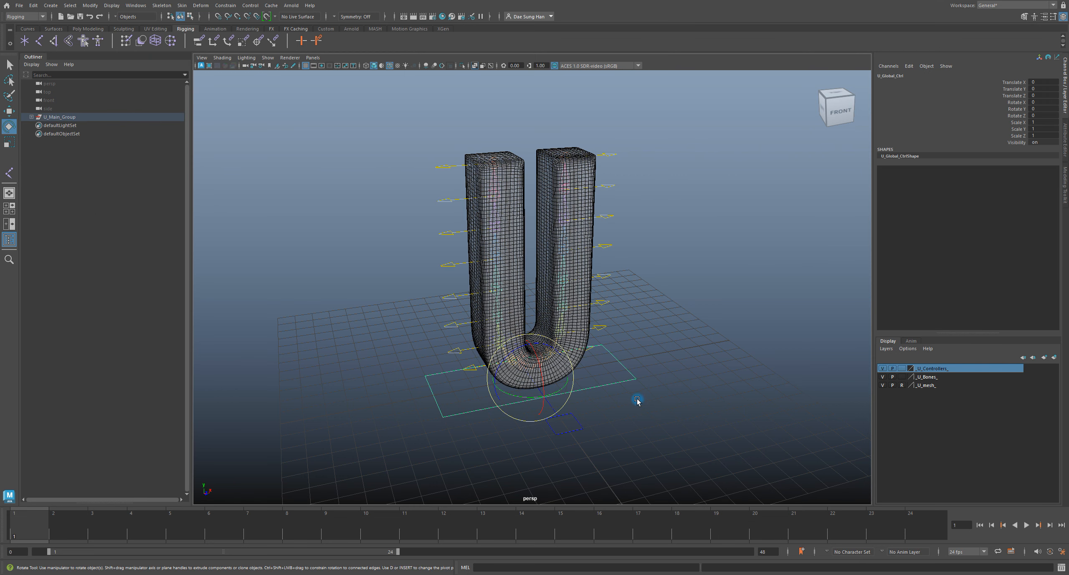
left_click(664, 401)
key("w")
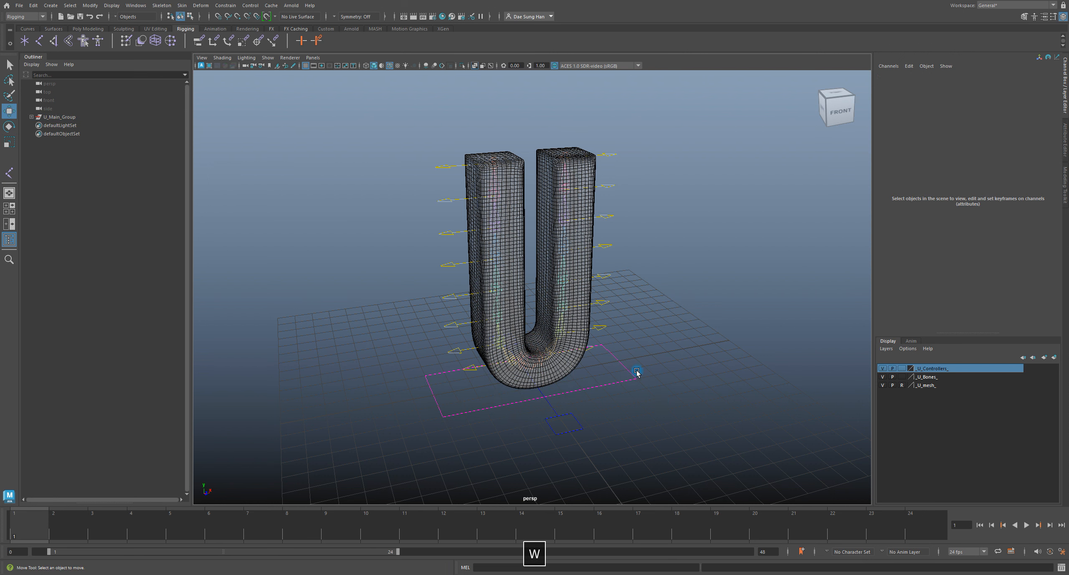
left_click(31, 117)
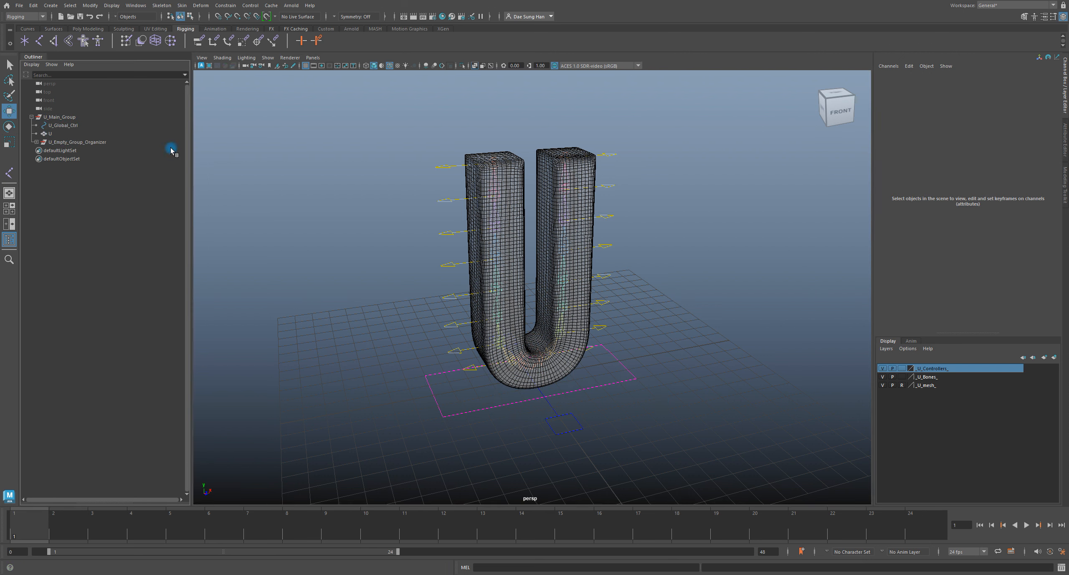
left_click(132, 5)
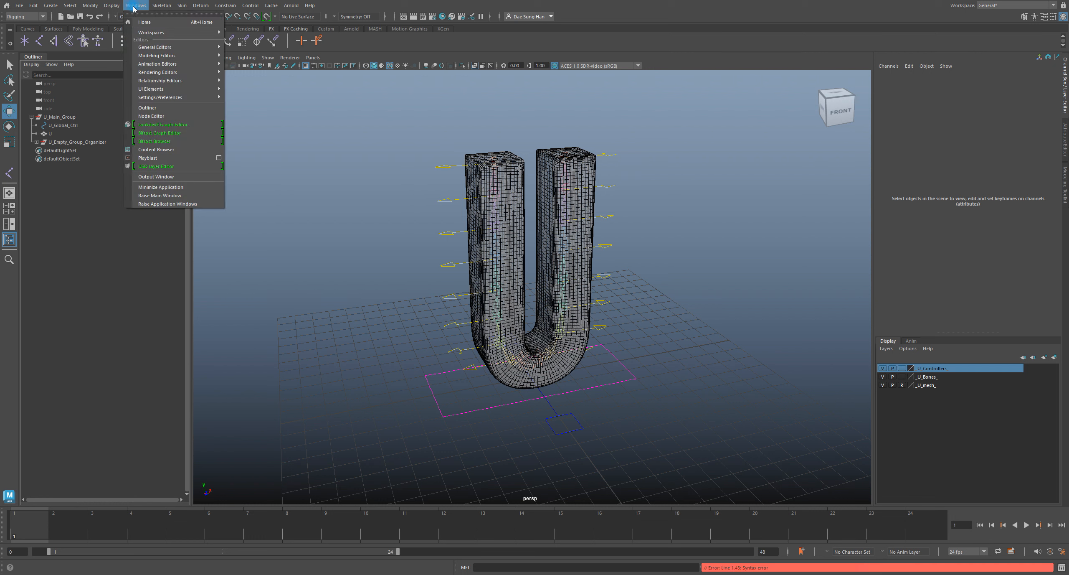
mouse_move(163, 63)
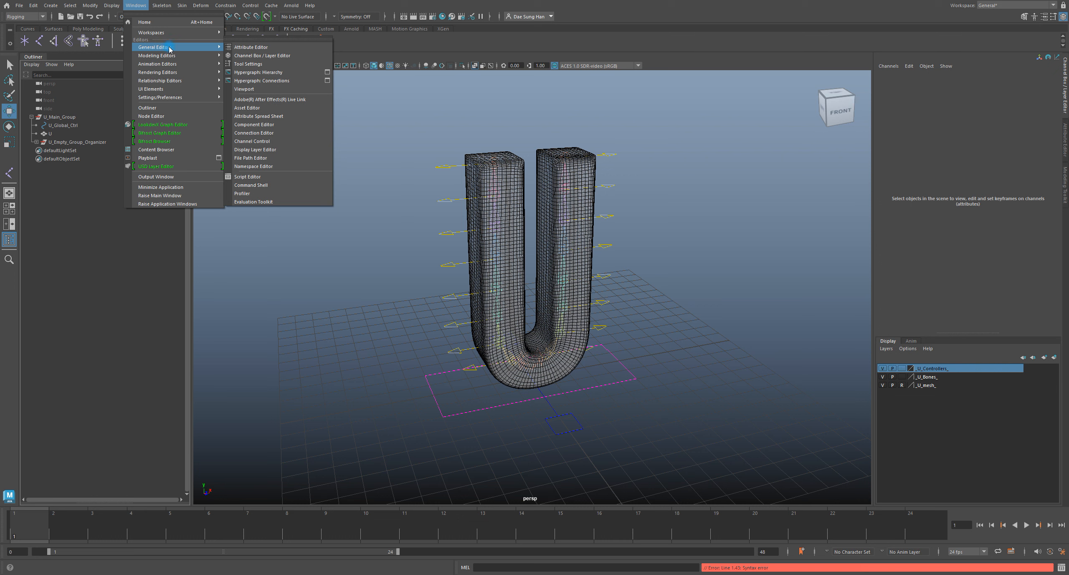
left_click(267, 126)
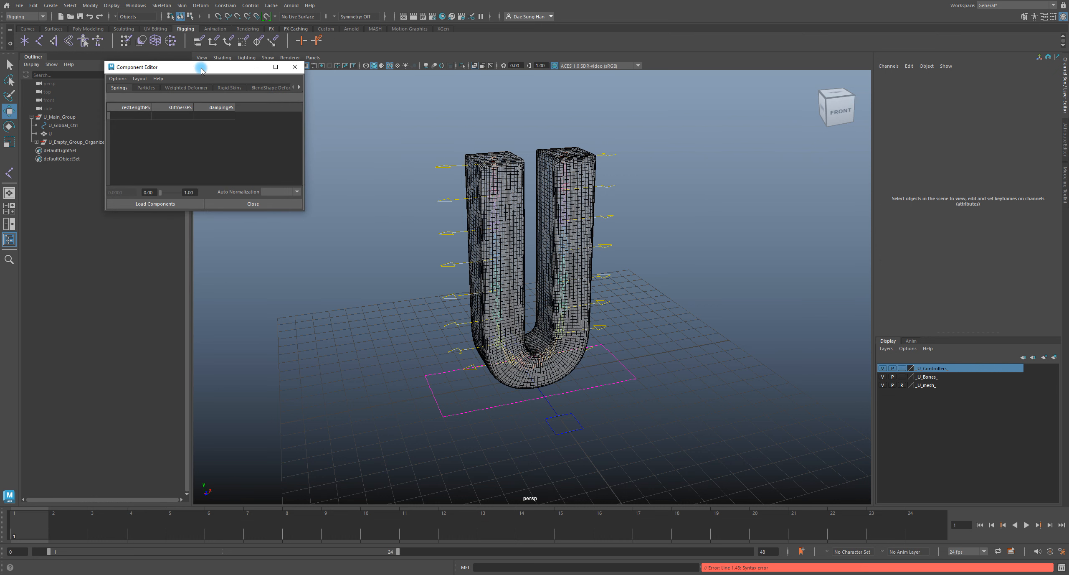
left_click(294, 69)
Open the Connection Editor.
left_click(136, 5)
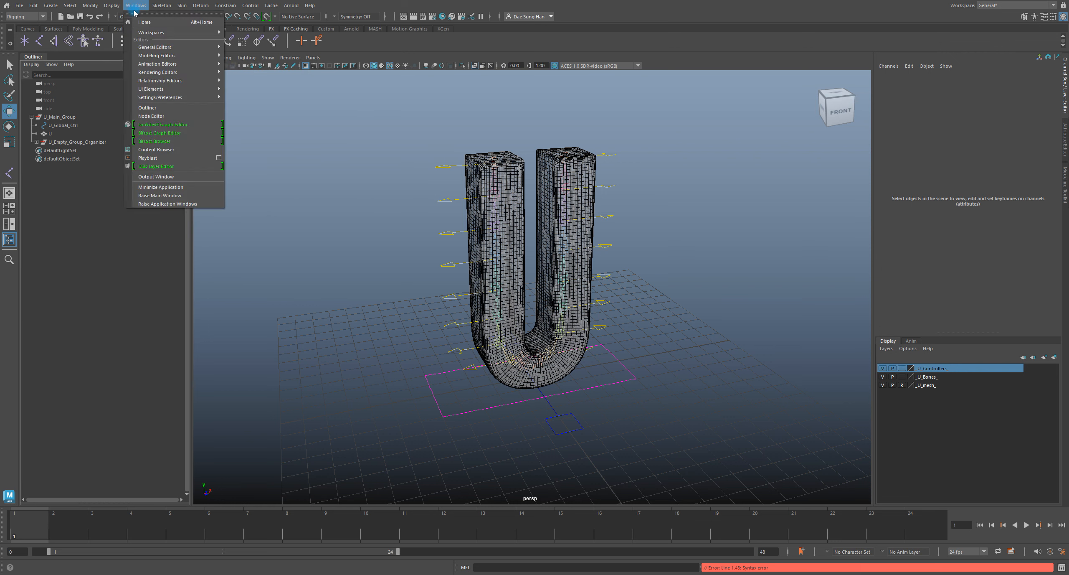
mouse_move(158, 48)
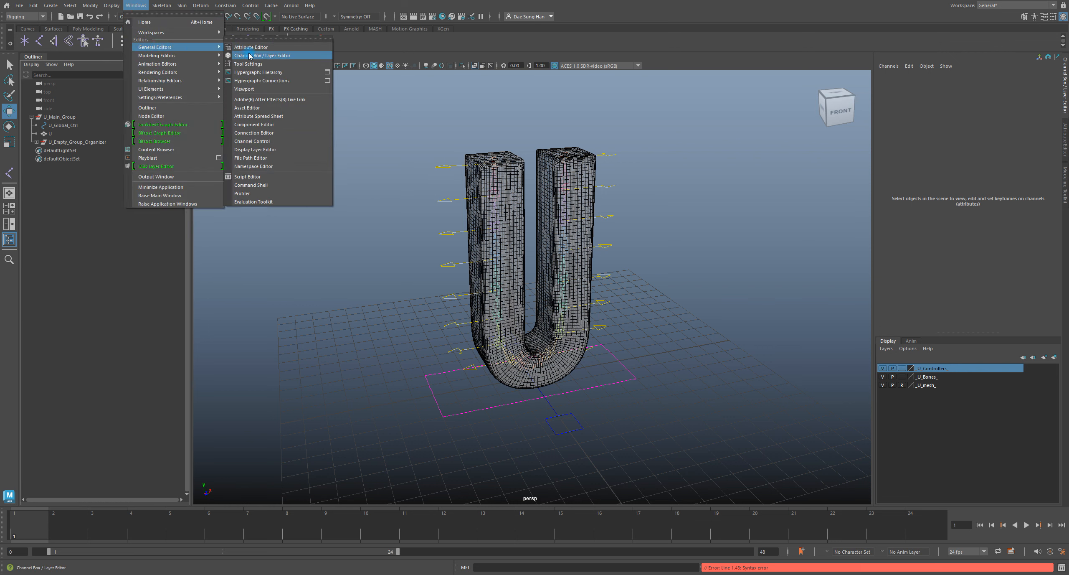
left_click(265, 133)
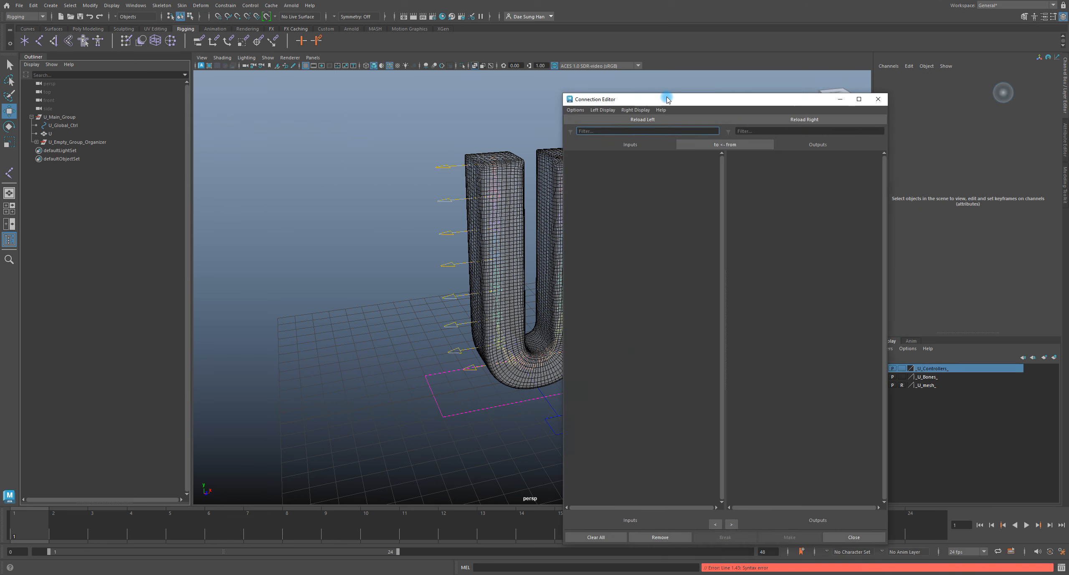
left_click(136, 5)
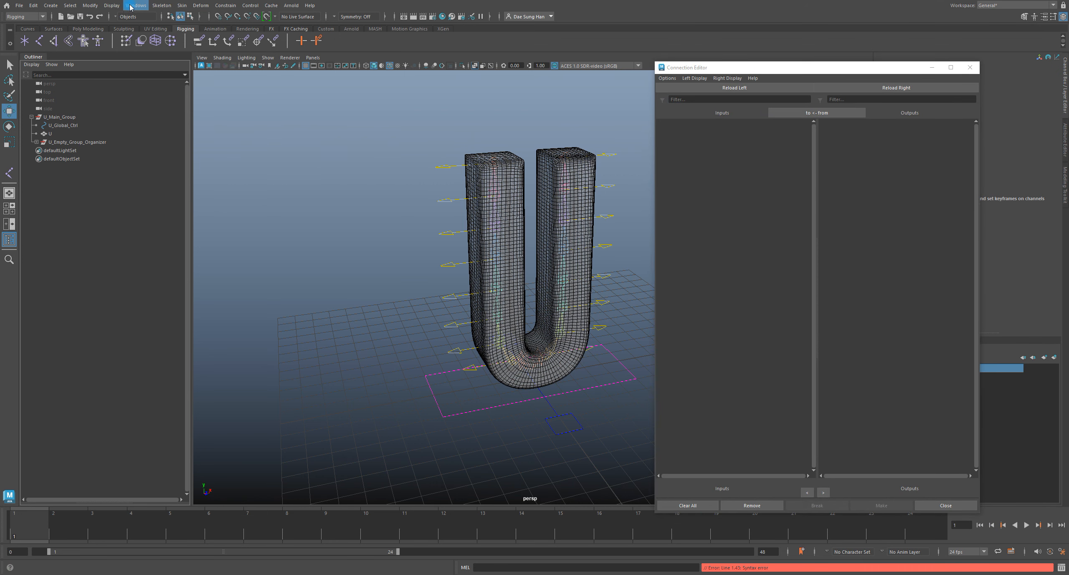
mouse_move(190, 49)
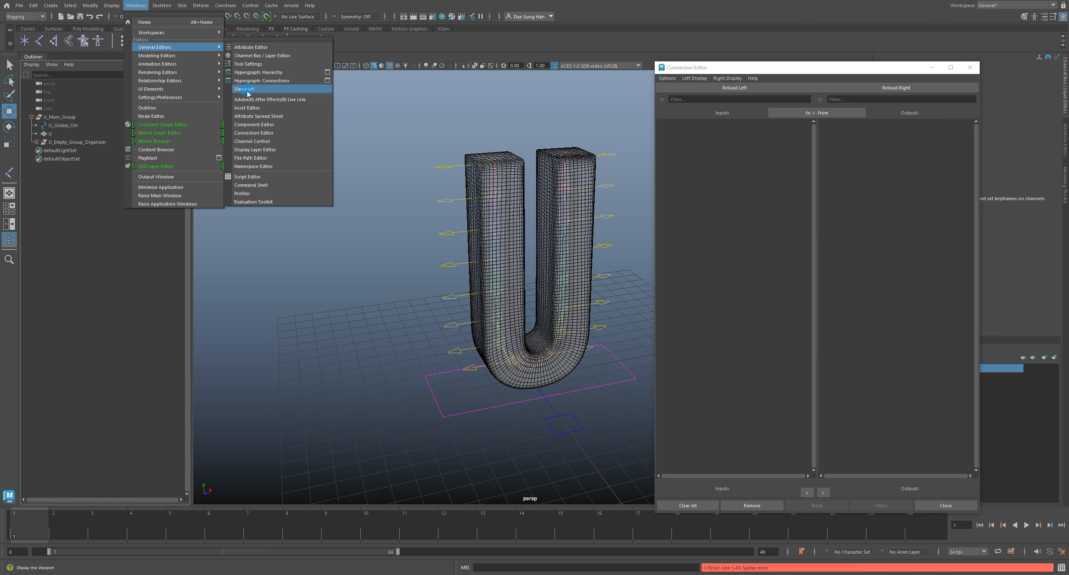
left_click(233, 133)
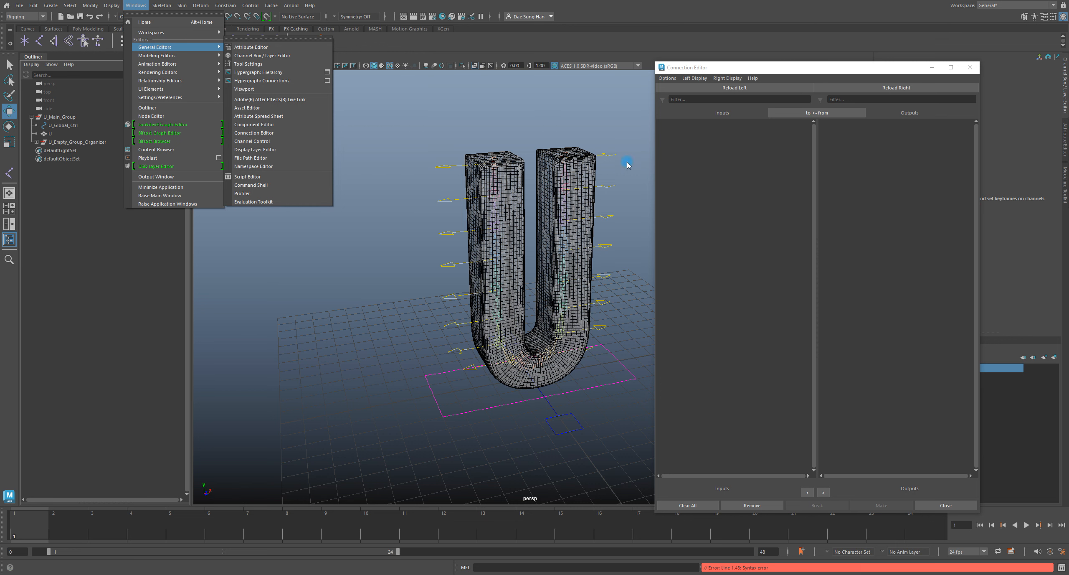
Narrow the Connection Editor window and arrange it beside the U model so both can be seen.
left_click_drag(754, 67, 761, 39)
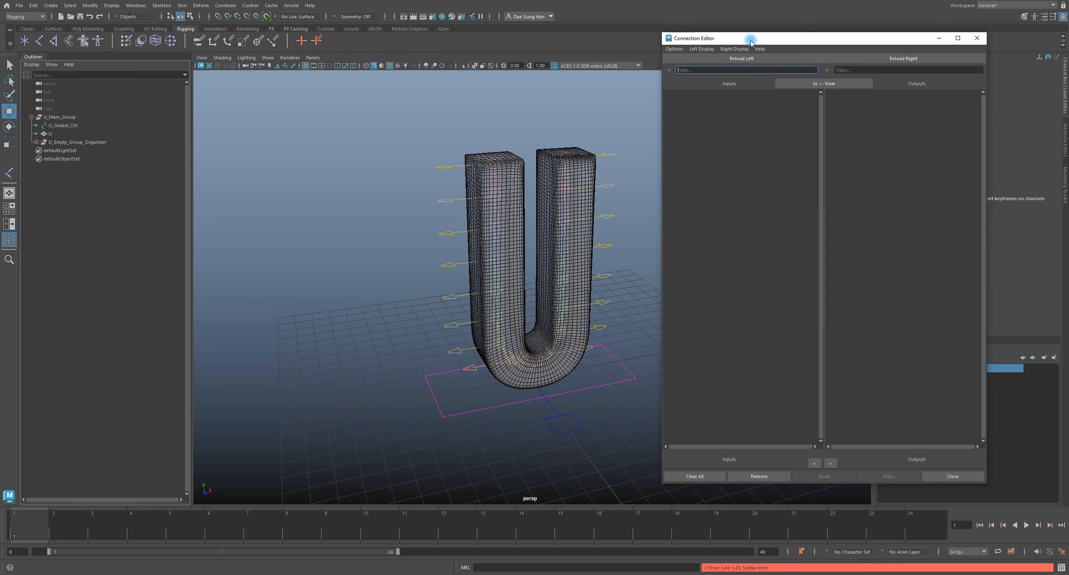
middle_click_drag(476, 180, 343, 173, "alt")
left_click_drag(839, 39, 709, 38)
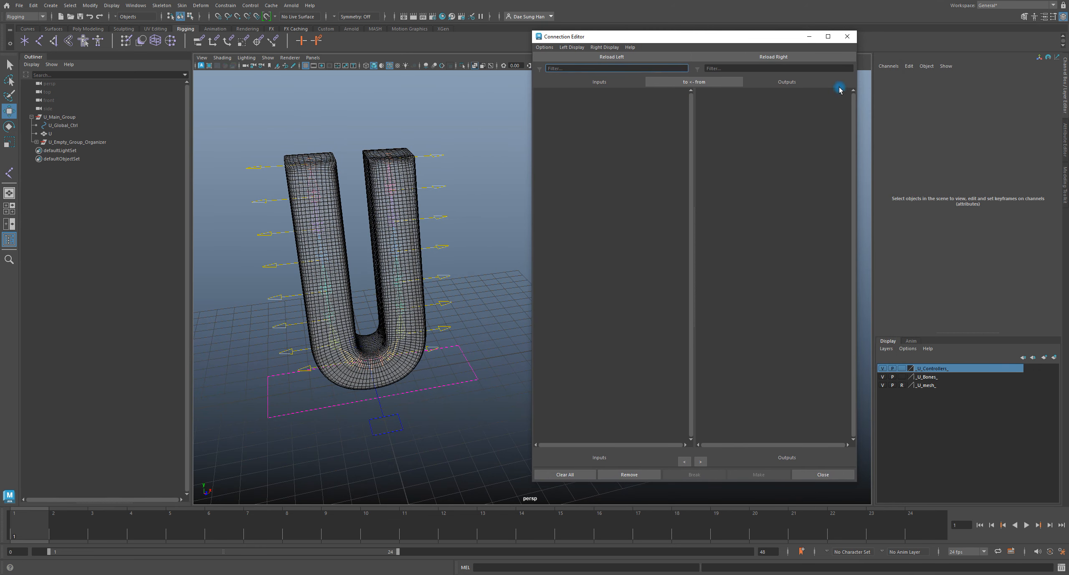
left_click_drag(858, 89, 772, 88)
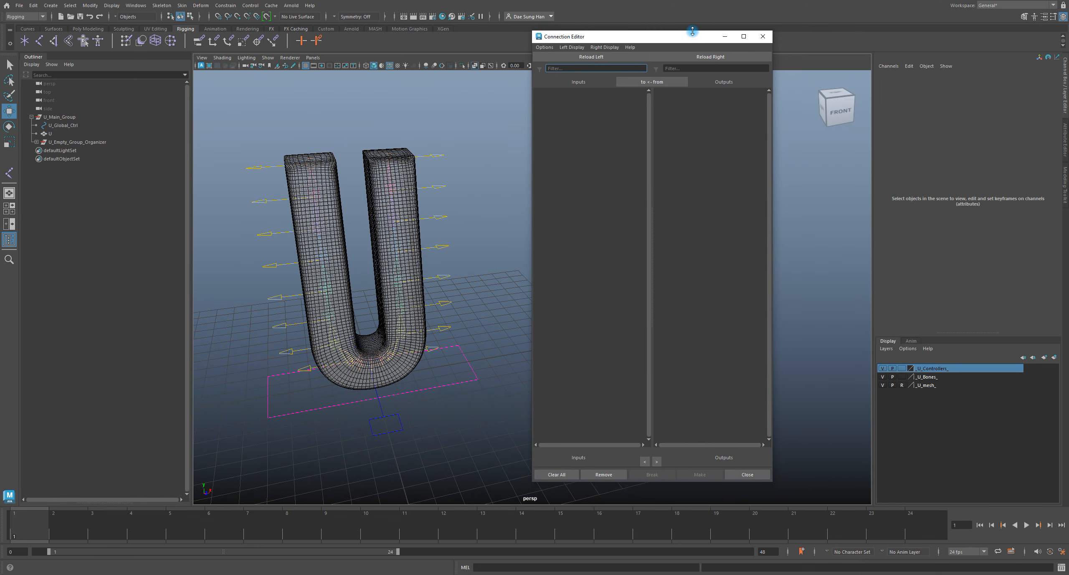
left_click_drag(696, 31, 755, 86)
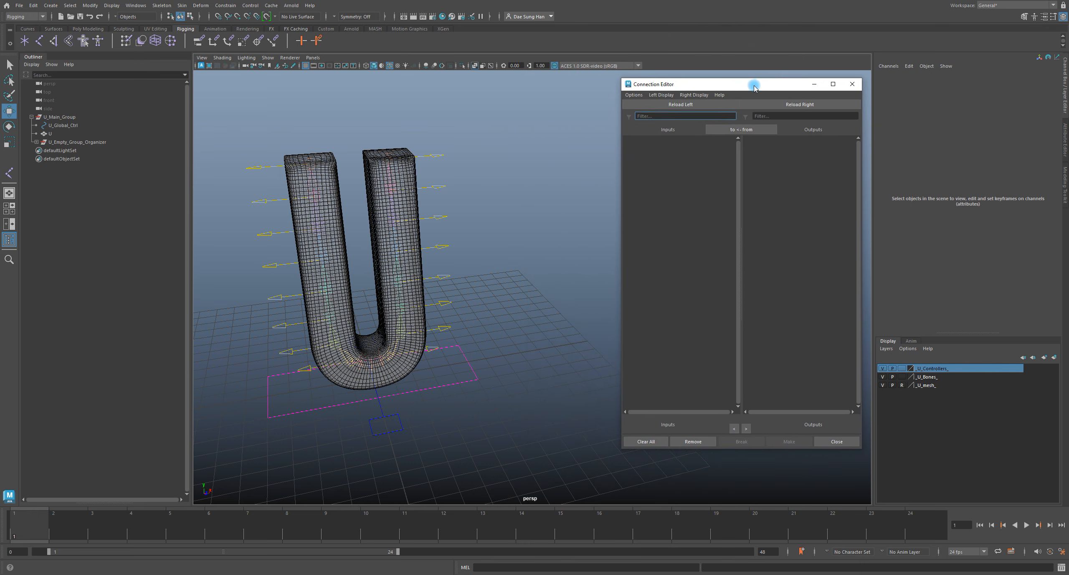
left_click_drag(444, 347, 475, 313, "alt")
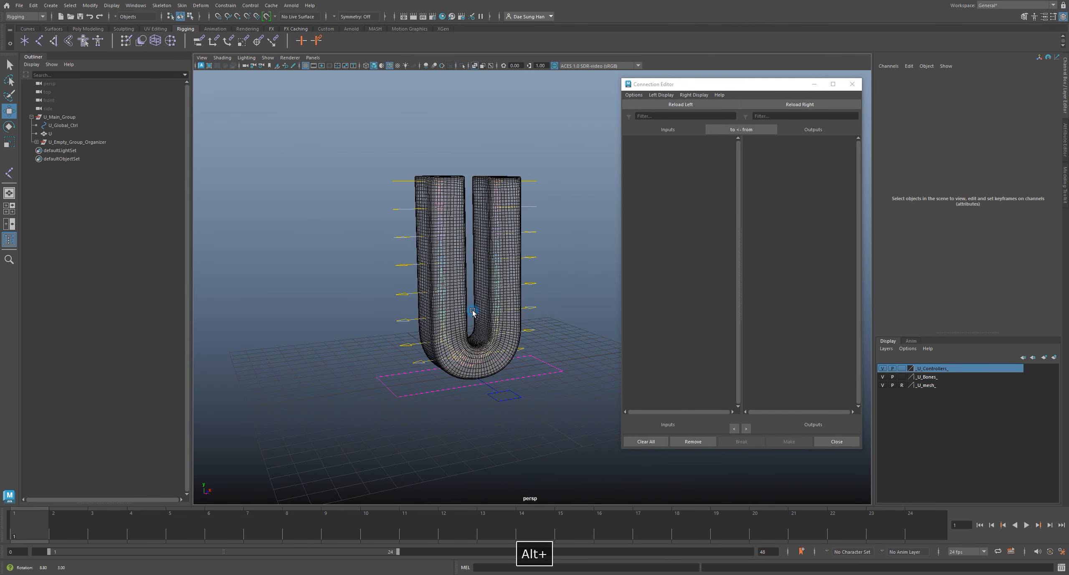
Load the U mesh with its deltaMush1 node into the inputs side of the Connection Editor and check that side's display filter.
left_click(54, 134)
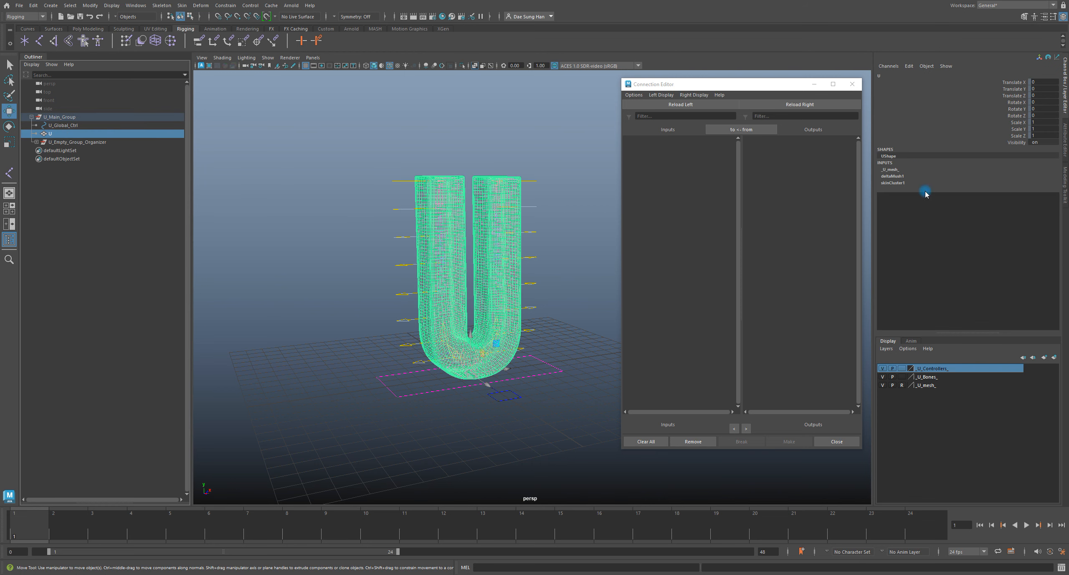
left_click(897, 176)
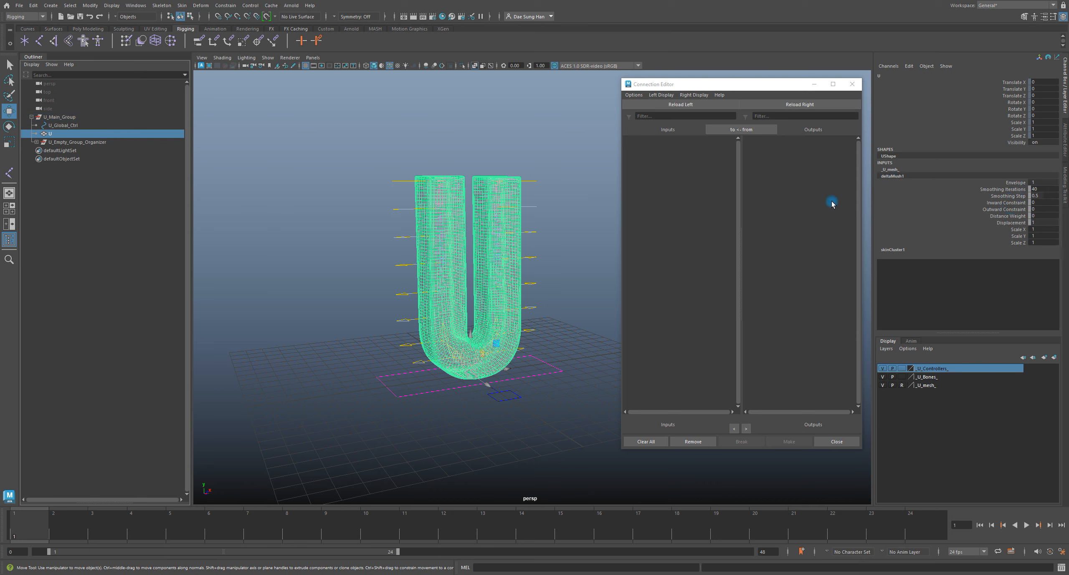
left_click(59, 137)
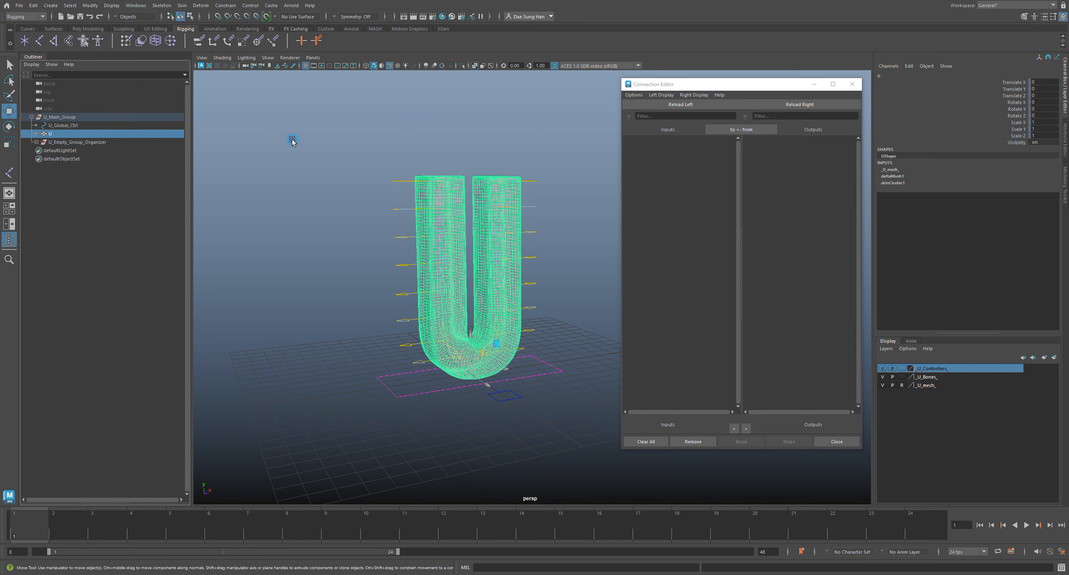
left_click(893, 176)
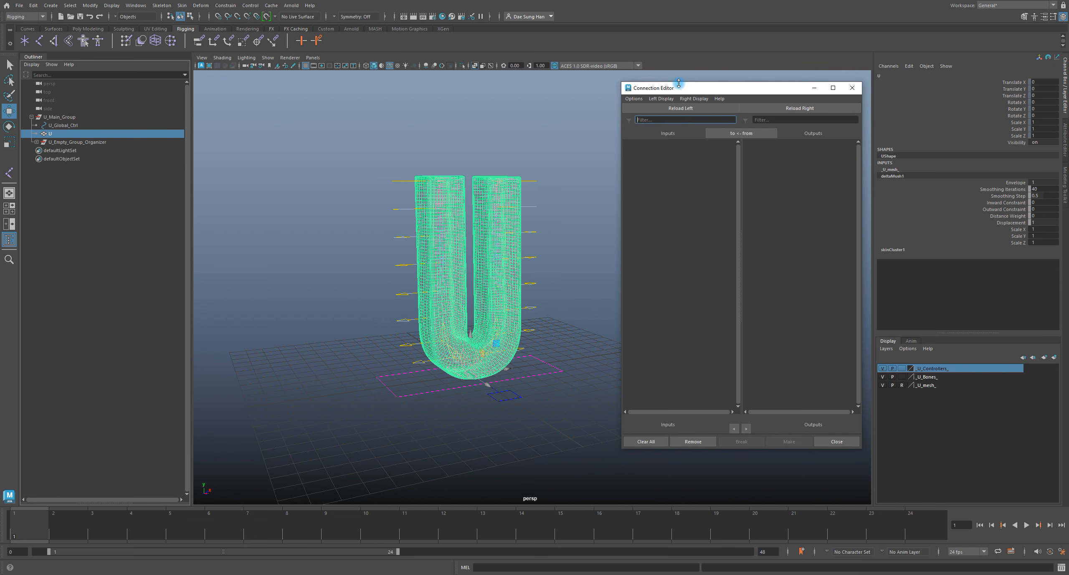
left_click_drag(678, 84, 631, 90)
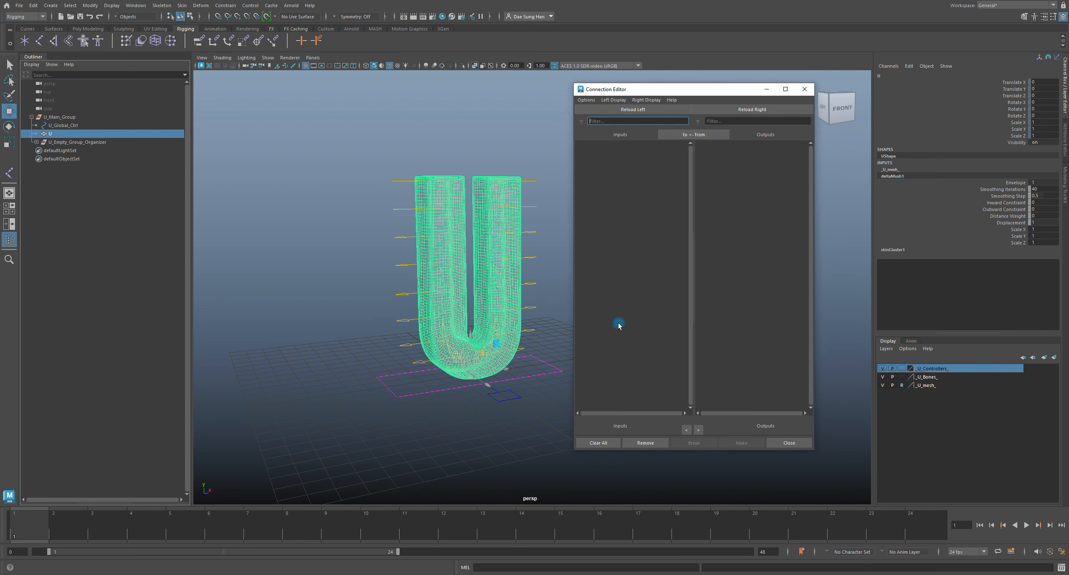
left_click(632, 110)
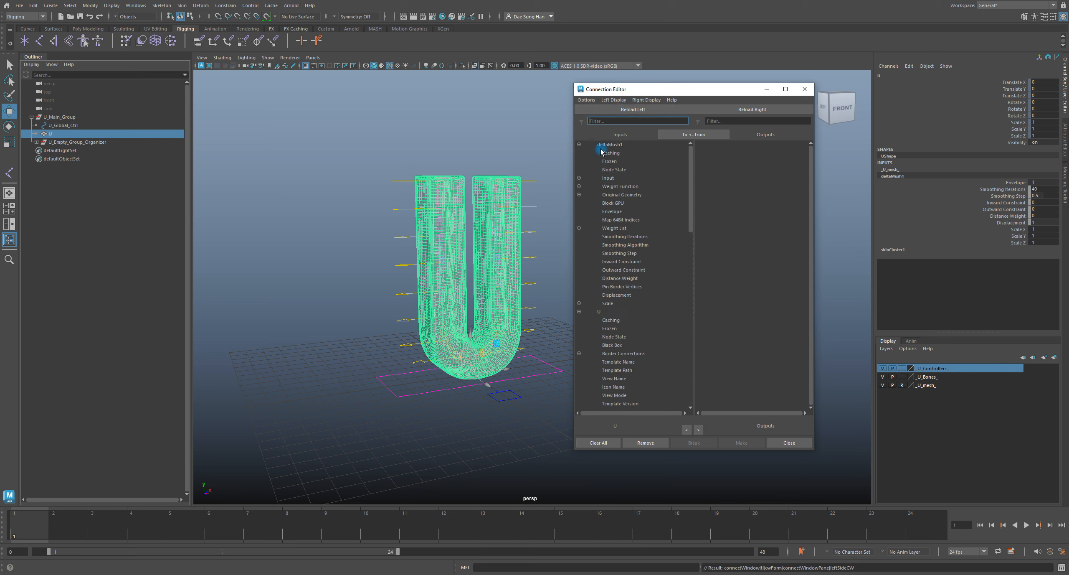
left_click(614, 100)
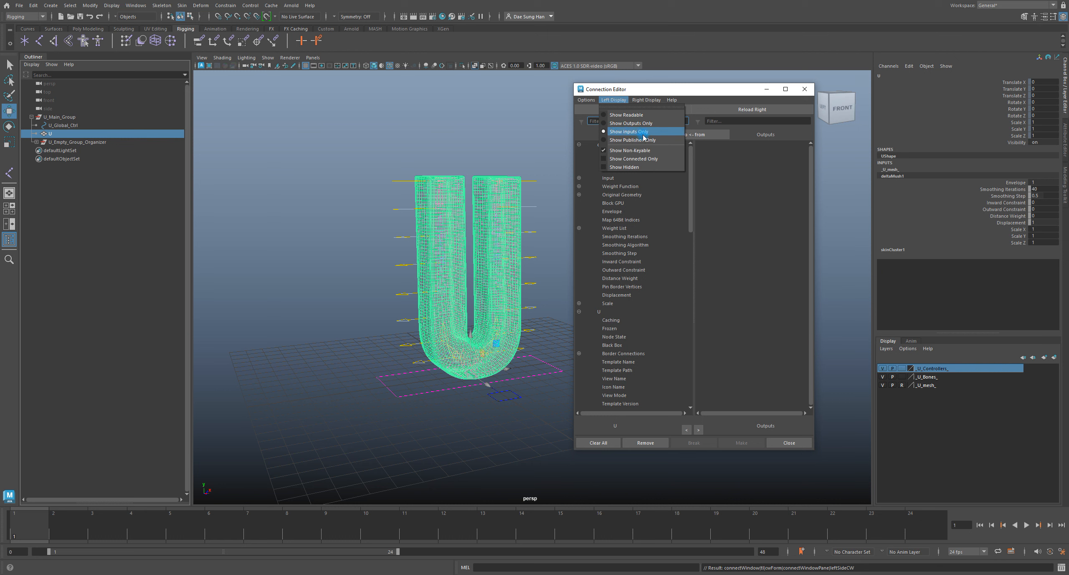
left_click(707, 94)
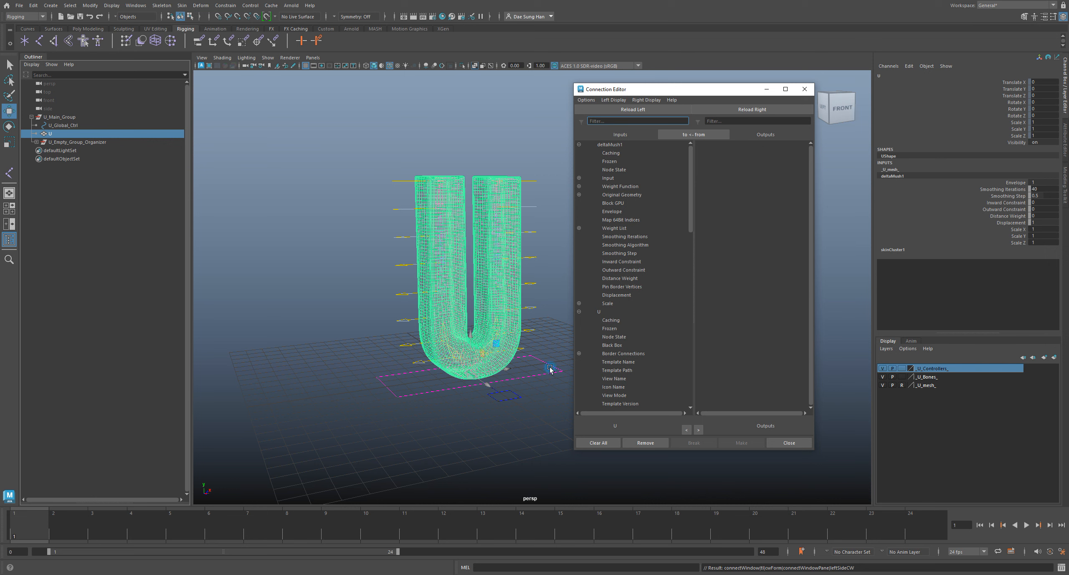
Load U_Global_Ctrl into the outputs side, connect its Scale to the Scale of deltaMush1, and close the Connection Editor.
left_click_drag(550, 361, 556, 403)
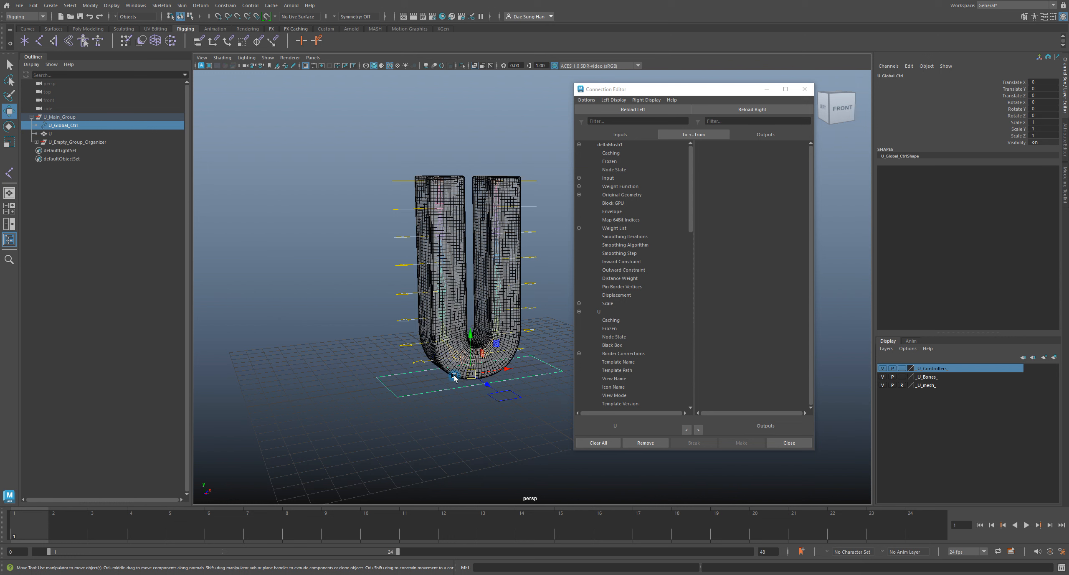
left_click(761, 112)
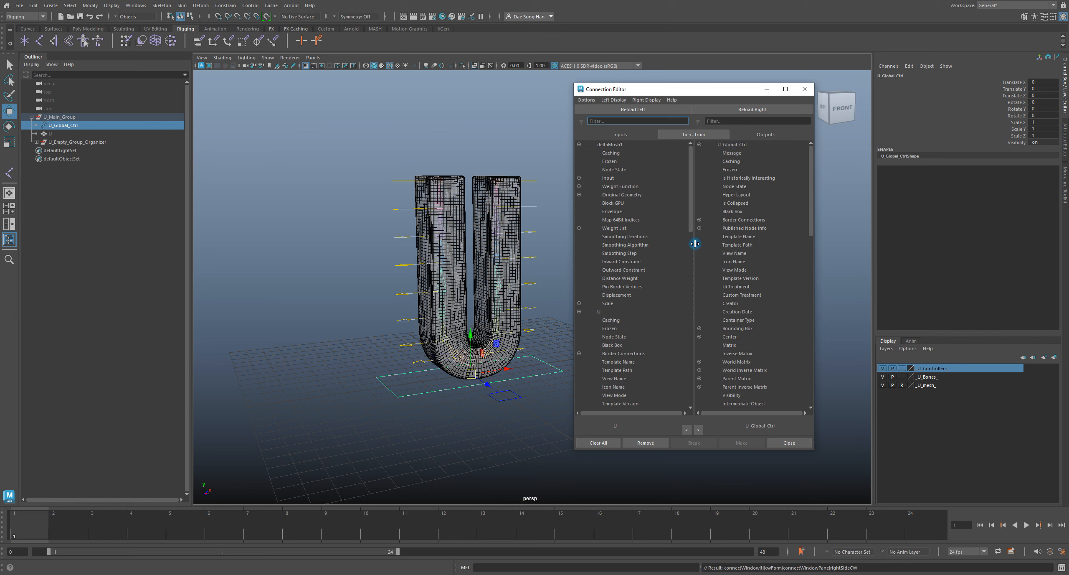
scroll(789, 286, "down", 5)
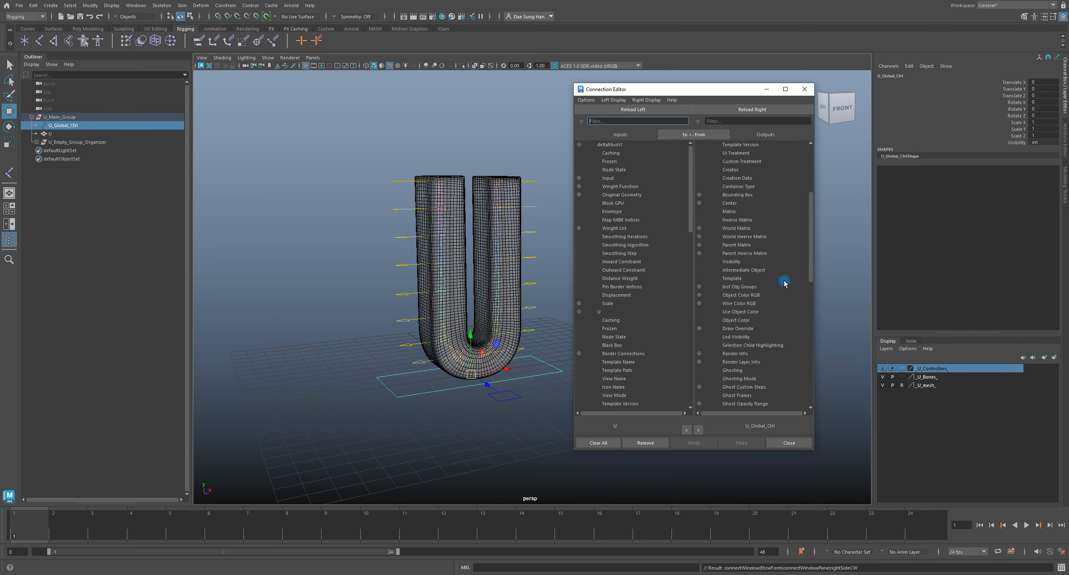
scroll(773, 298, "down", 5)
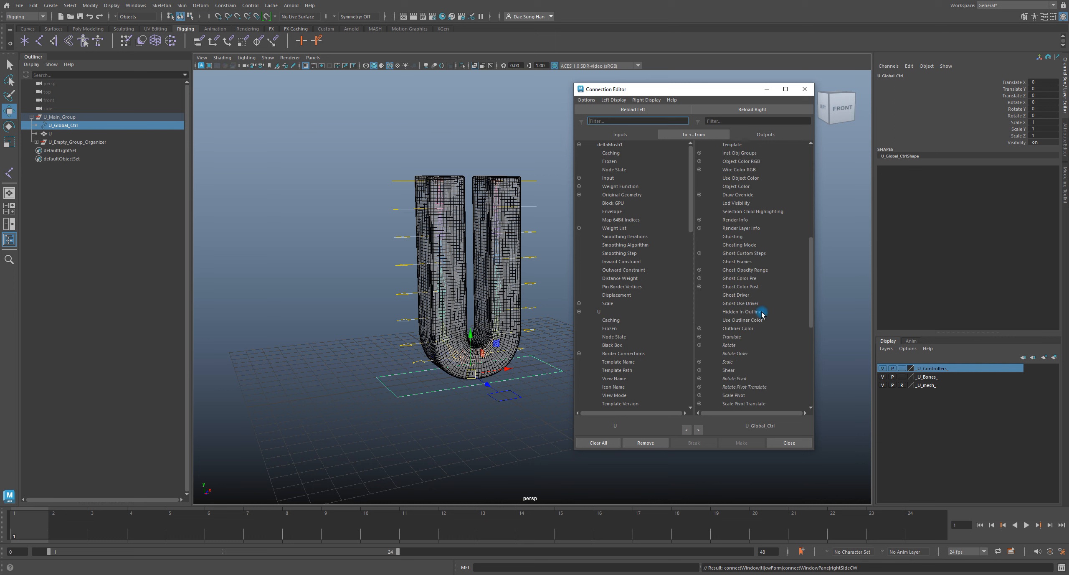
left_click(729, 362)
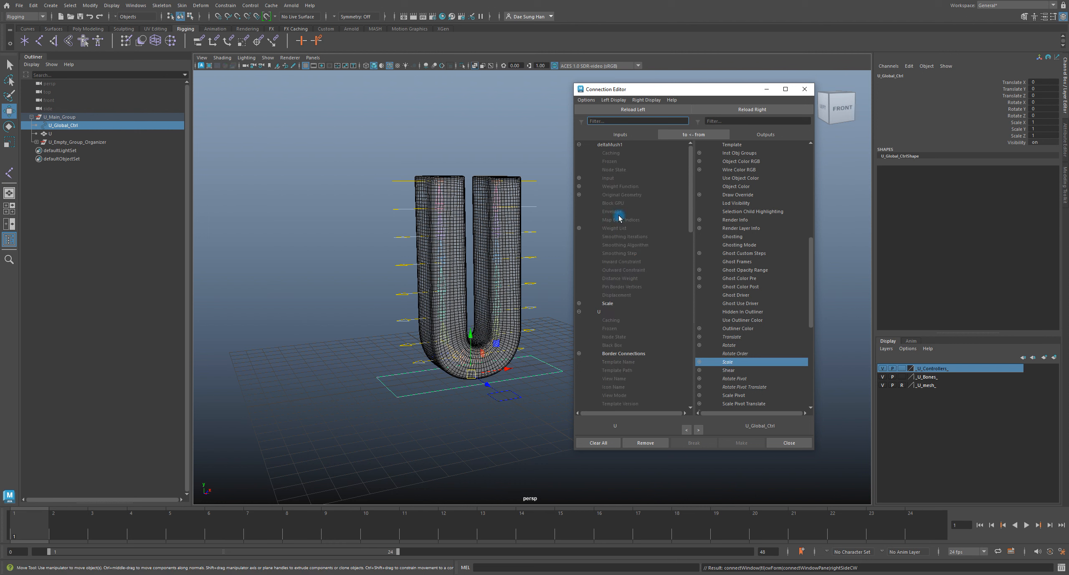
left_click(608, 303)
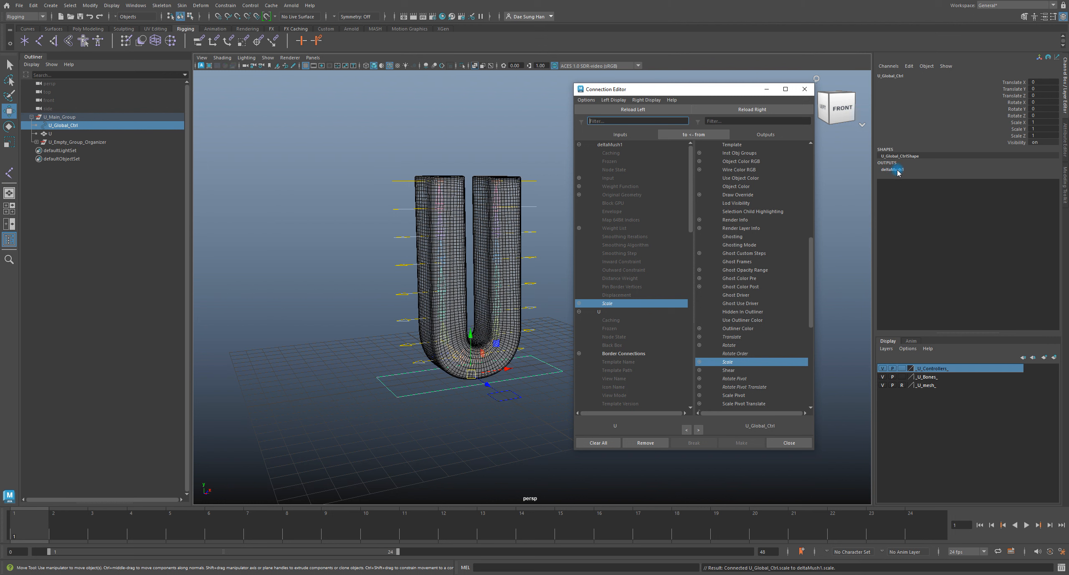
left_click(790, 443)
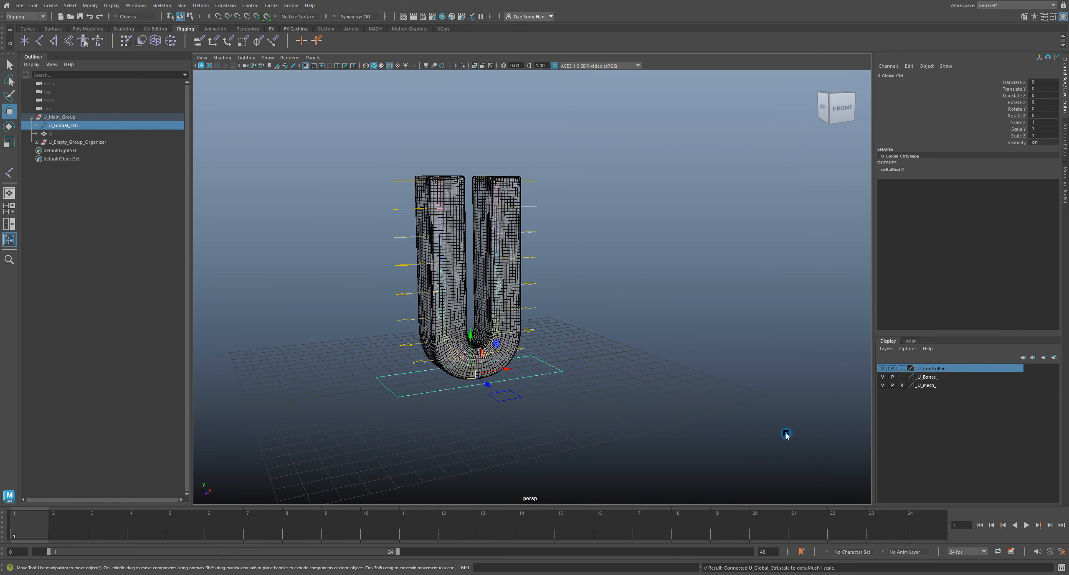
Check the deltaMush1 scale channels among U_Global_Ctrl's outputs and reselect the U mesh.
left_click(896, 174)
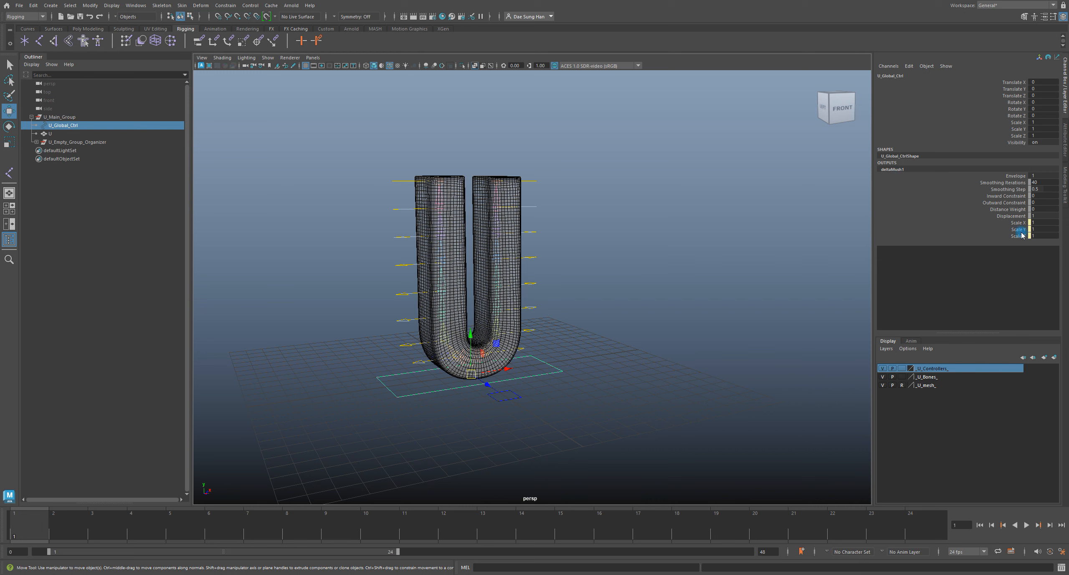
left_click(559, 400)
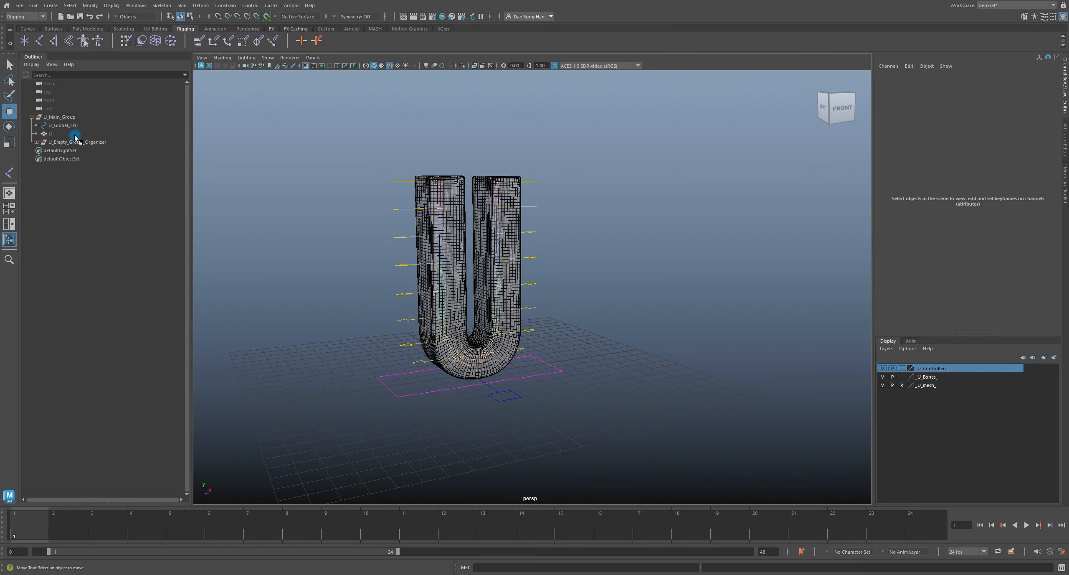
left_click(52, 135)
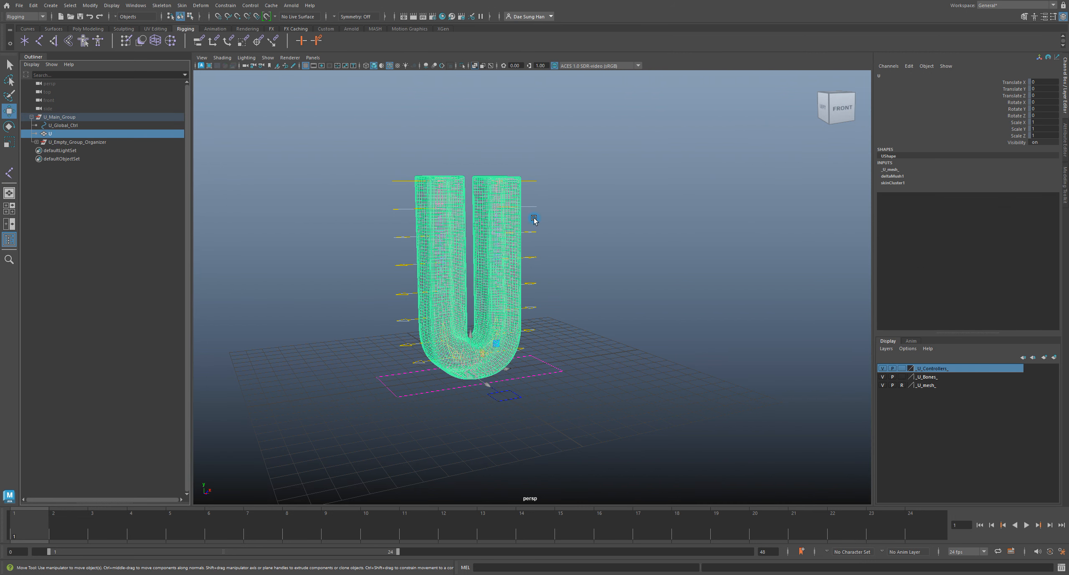
Compare the deltaMush1 scale channels in the U mesh's inputs and in U_Global_Ctrl's outputs, and reselect U_Global_Ctrl.
left_click(895, 176)
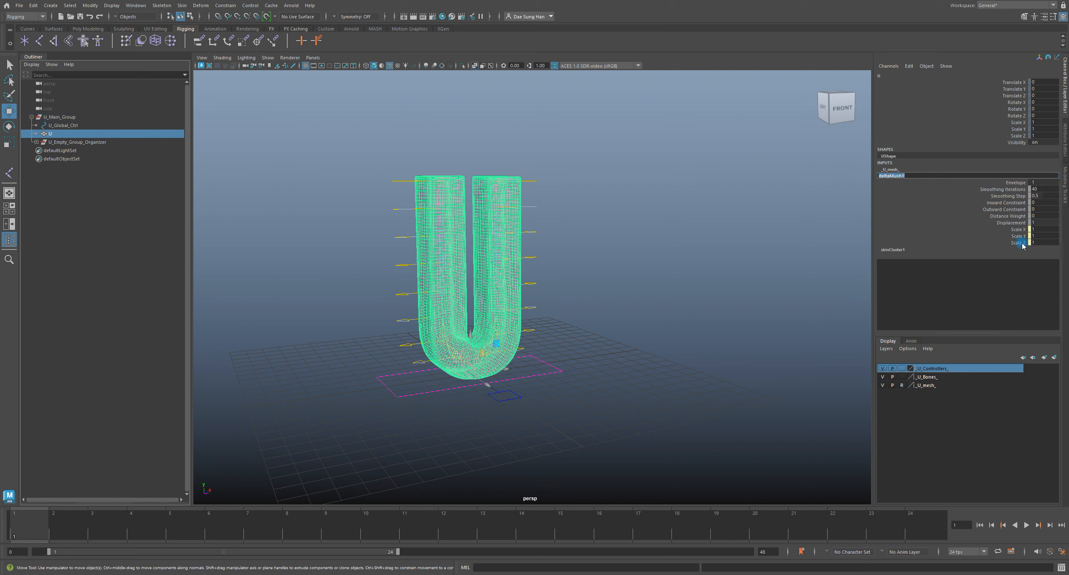
left_click(569, 343)
left_click(562, 373)
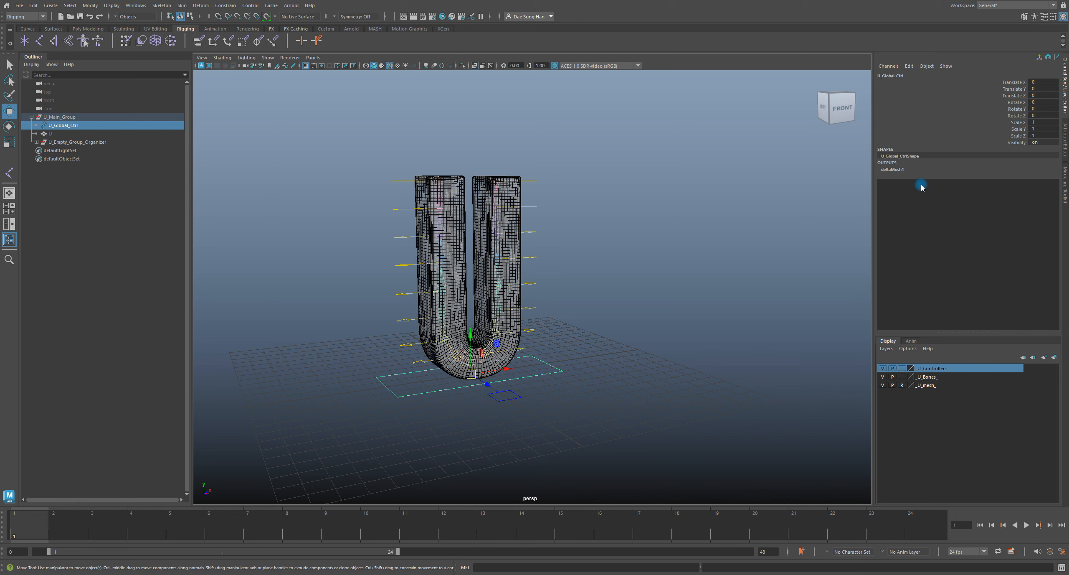
left_click(892, 170)
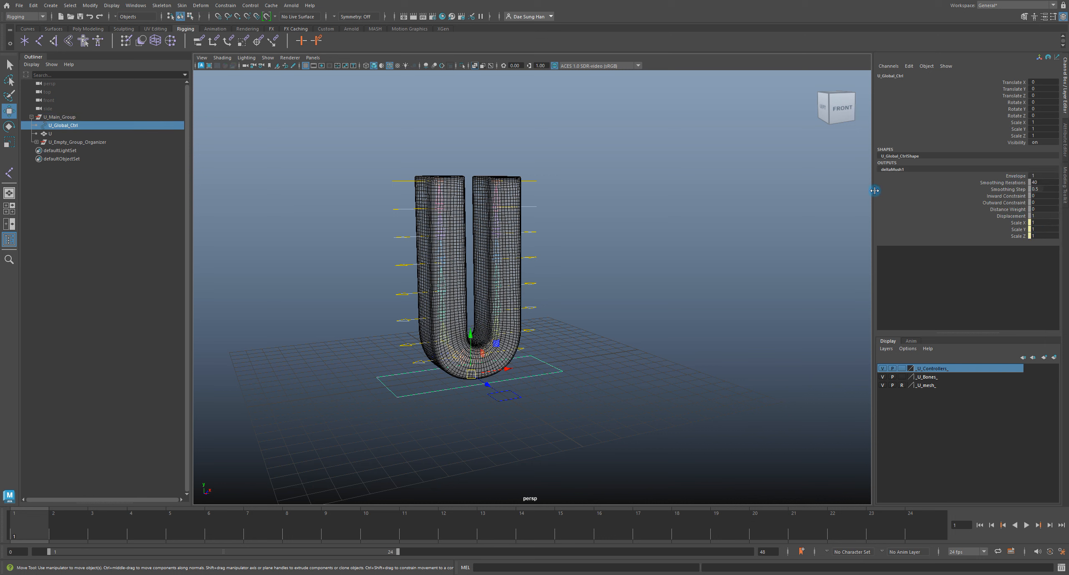
left_click(641, 320)
left_click(559, 375)
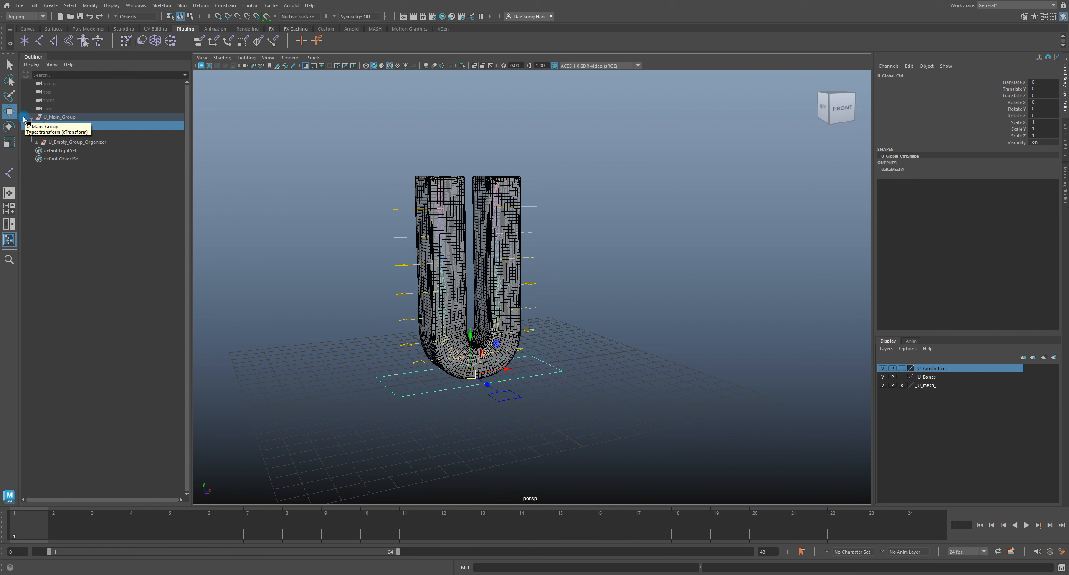
Scale U_Global_Ctrl uniformly to about 10.156 and examine the top of the enlarged U mesh.
left_click_drag(387, 312, 413, 337, "alt")
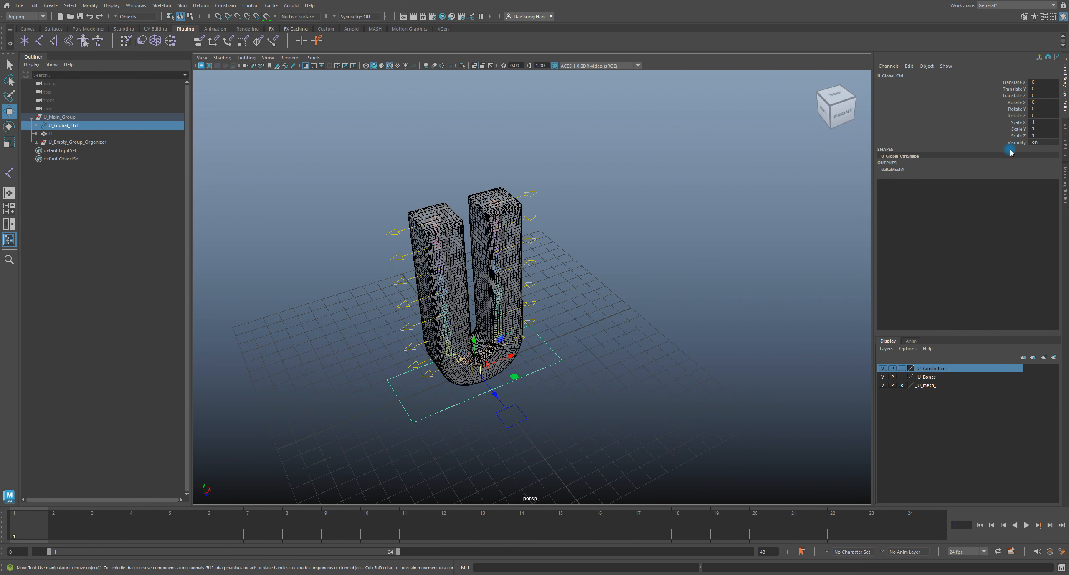
key("r")
left_click_drag(476, 371, 685, 370)
scroll(530, 293, "down", 8)
left_click_drag(455, 317, 463, 256, "alt")
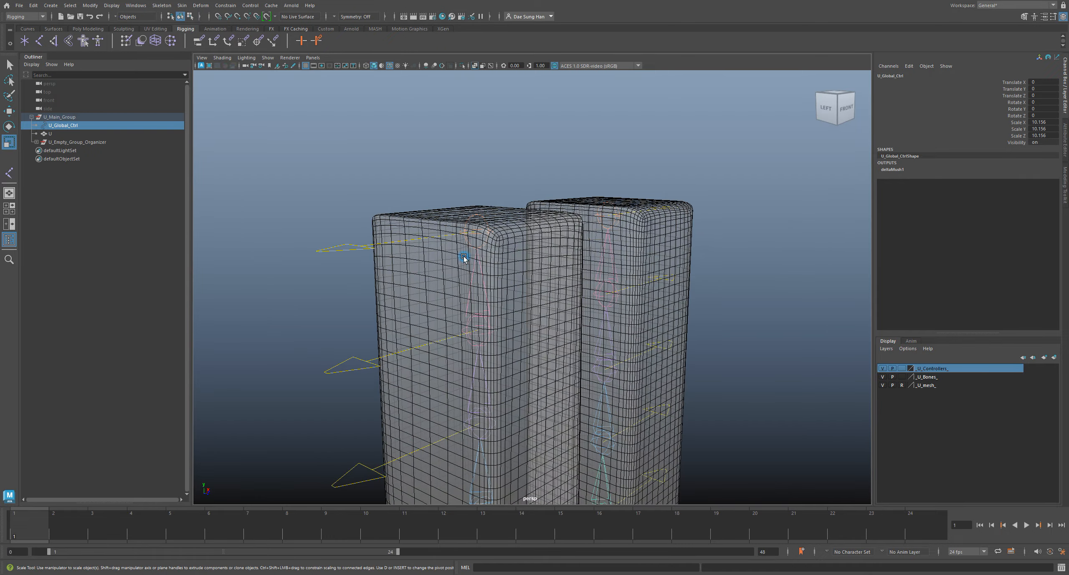
Turn off the viewport's X-Ray display, undo the uniform scaling of U_Global_Ctrl and clear the selection.
left_click(475, 66)
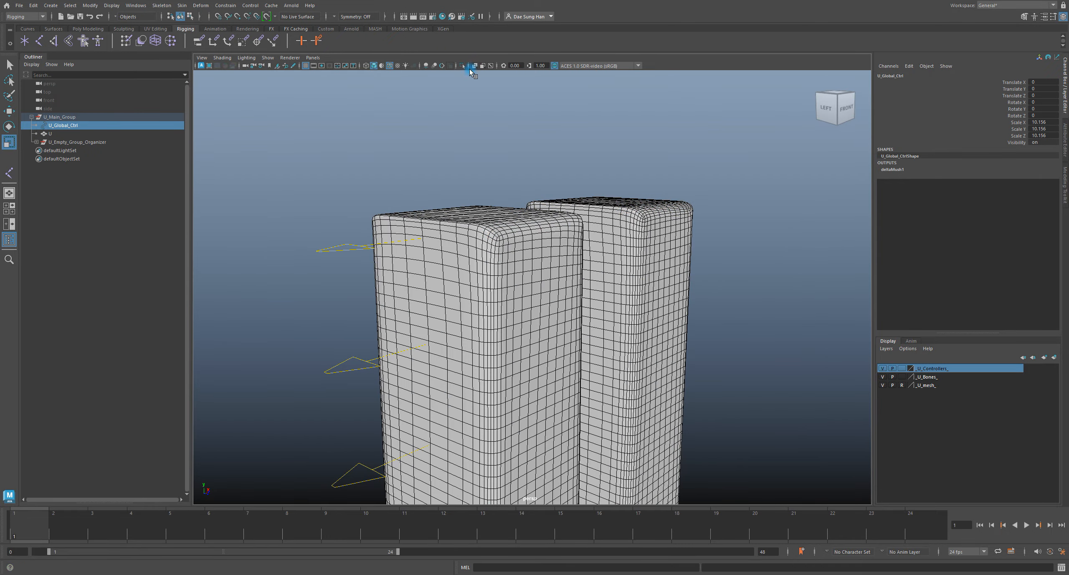
left_click_drag(505, 244, 422, 225, "alt")
key("ctrl+z")
right_click_drag(558, 226, 518, 336, "alt")
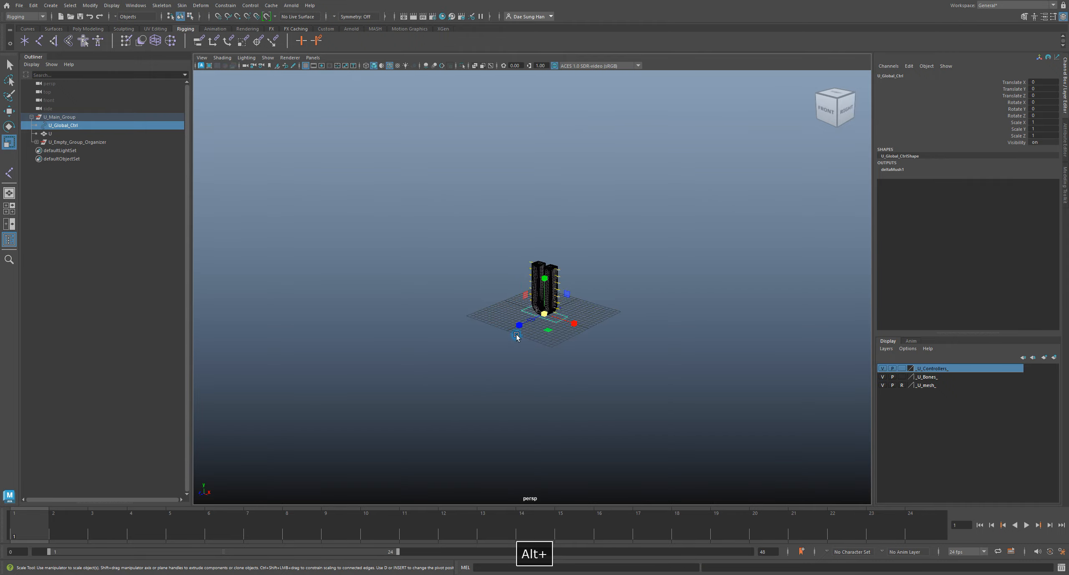
left_click_drag(518, 336, 551, 326, "alt")
key("f")
left_click_drag(663, 354, 719, 367, "alt")
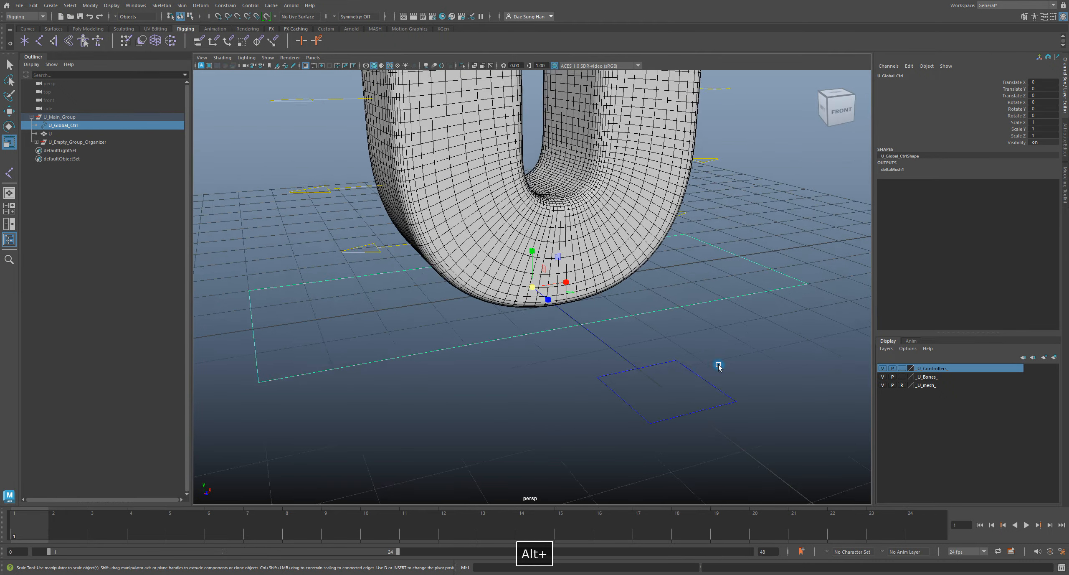
right_click_drag(719, 368, 639, 334, "alt")
middle_click_drag(563, 198, 565, 345, "alt")
right_click_drag(698, 257, 613, 253, "alt")
left_click(705, 256)
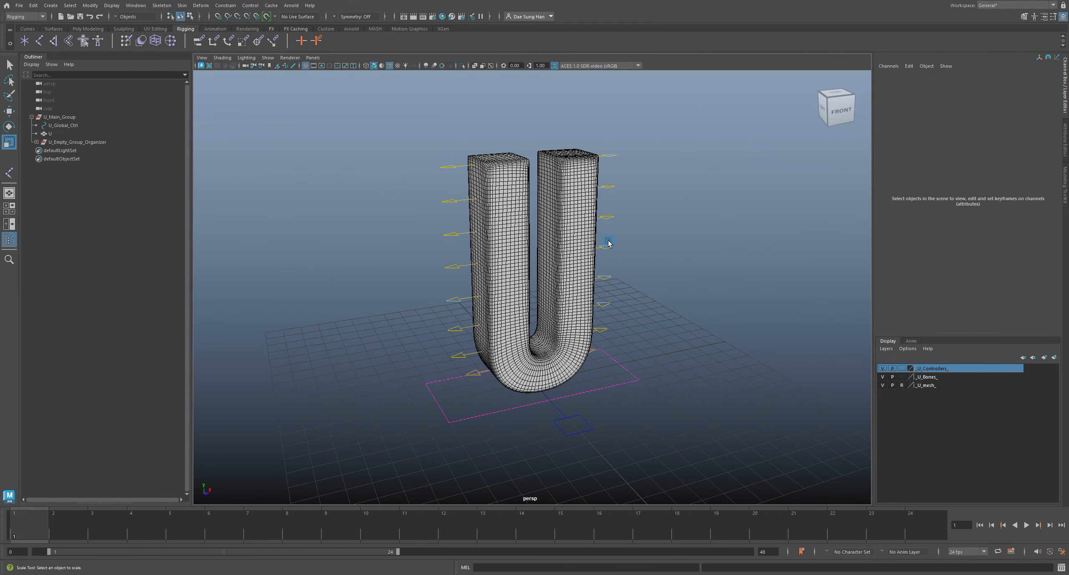
Collapse U_Main_Group in the Outliner and examine the complete U rig from several angles.
left_click(30, 117)
right_click_drag(712, 351, 698, 325, "alt")
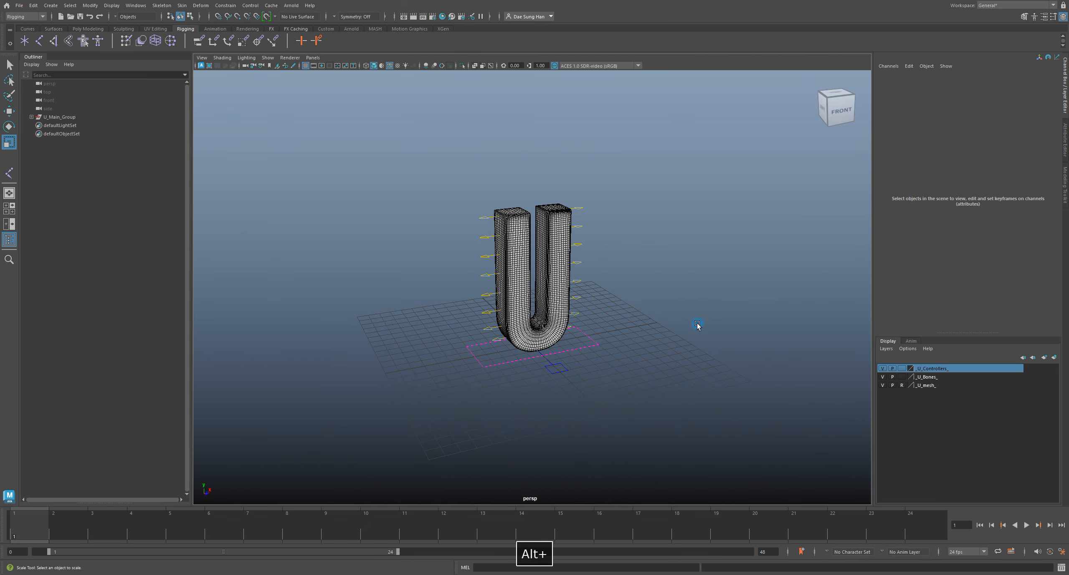
left_click_drag(788, 327, 575, 276, "alt")
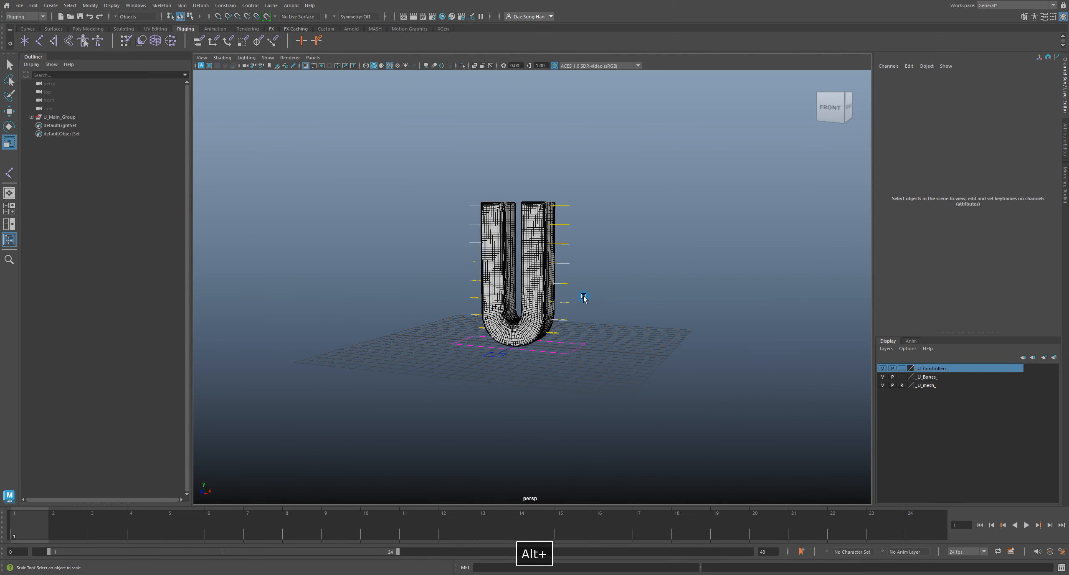
left_click_drag(487, 257, 671, 322, "alt")
right_click_drag(671, 322, 541, 316, "alt")
mouse_move(542, 315)
left_mouse_down("alt")
mouse_move(468, 313)
mouse_move(513, 323)
mouse_move(532, 303)
mouse_move(543, 308)
left_mouse_up("alt")
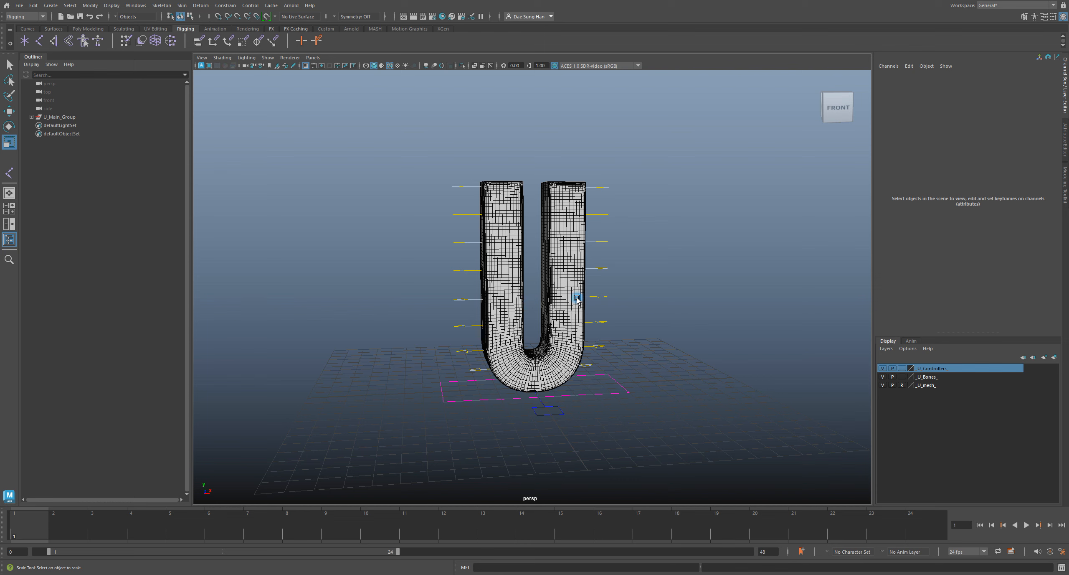
Select COG_Cntrl, move it away from the origin as a test, and undo the move.
left_click(624, 388)
left_click(632, 219)
left_click_drag(626, 231, 612, 241, "alt")
left_click_drag(502, 407, 561, 440)
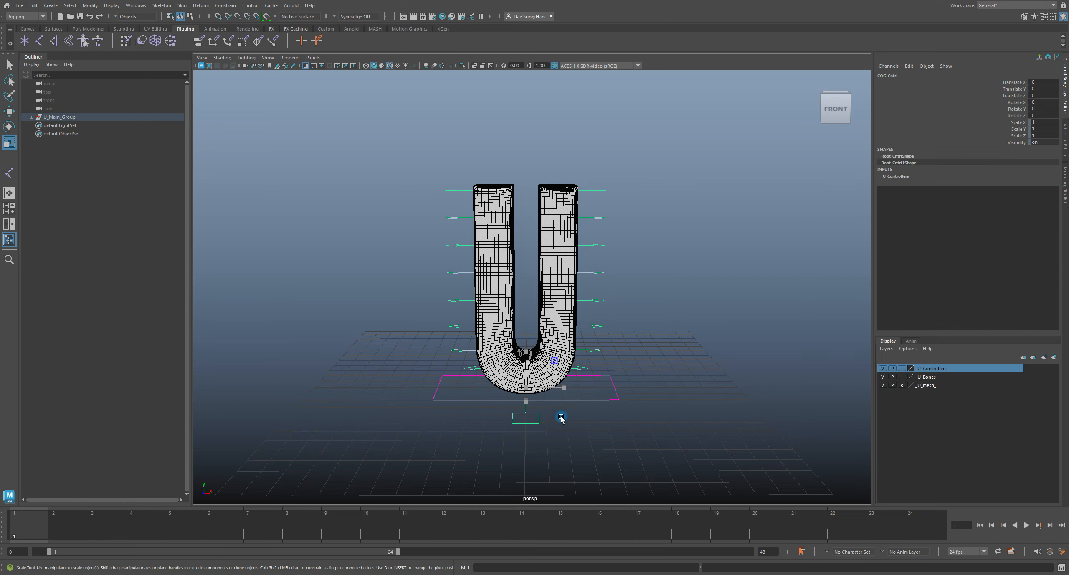
key("w")
left_click_drag(527, 388, 727, 356)
right_click_drag(726, 355, 615, 350, "alt")
key("z")
Select U_Global_Ctrl and move the whole rig away from the origin as a test.
left_click_drag(584, 367, 570, 341)
right_click_drag(585, 327, 579, 269, "alt")
middle_click_drag(578, 269, 573, 339, "alt")
left_click_drag(526, 386, 346, 495)
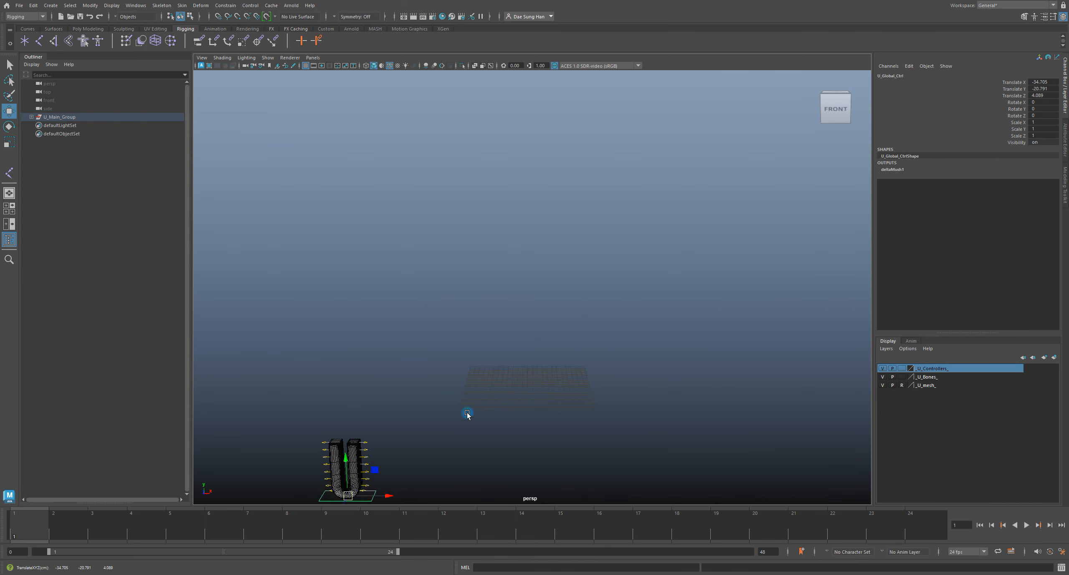
middle_click_drag(468, 413, 548, 320, "alt")
left_click_drag(431, 400, 442, 340)
Move COG_Cntrl to about X 115.7, Y 0.5, Z 51.7 and rotate it about -79 degrees in Y.
left_click(501, 422)
left_click(399, 385)
left_click_drag(530, 351, 537, 378, "alt")
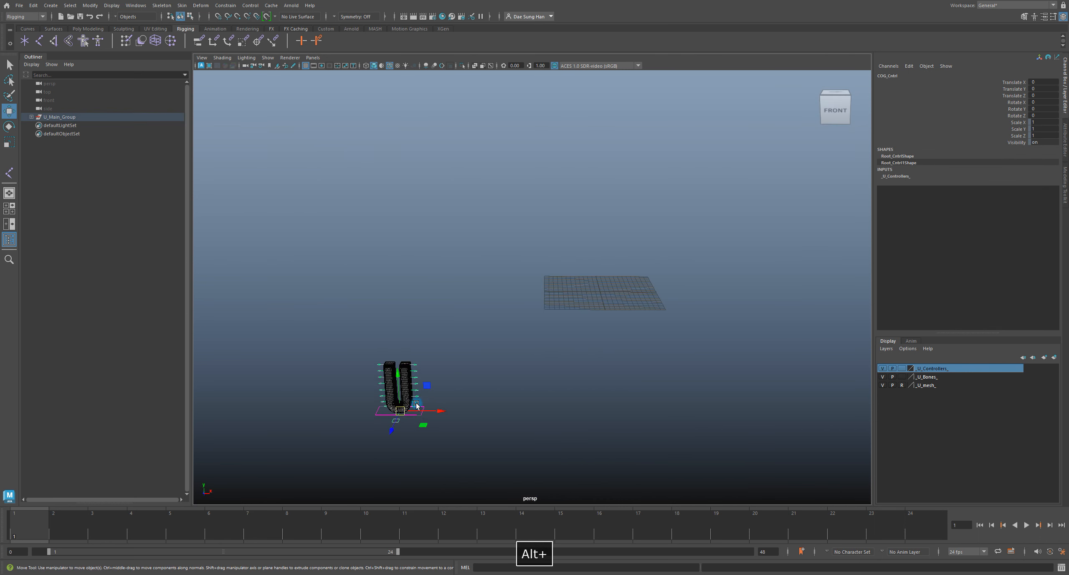
left_click_drag(400, 410, 833, 289)
middle_click_drag(711, 281, 616, 327, "alt")
key("e")
left_click_drag(627, 317, 669, 308)
key("w")
left_click_drag(601, 236, 837, 392)
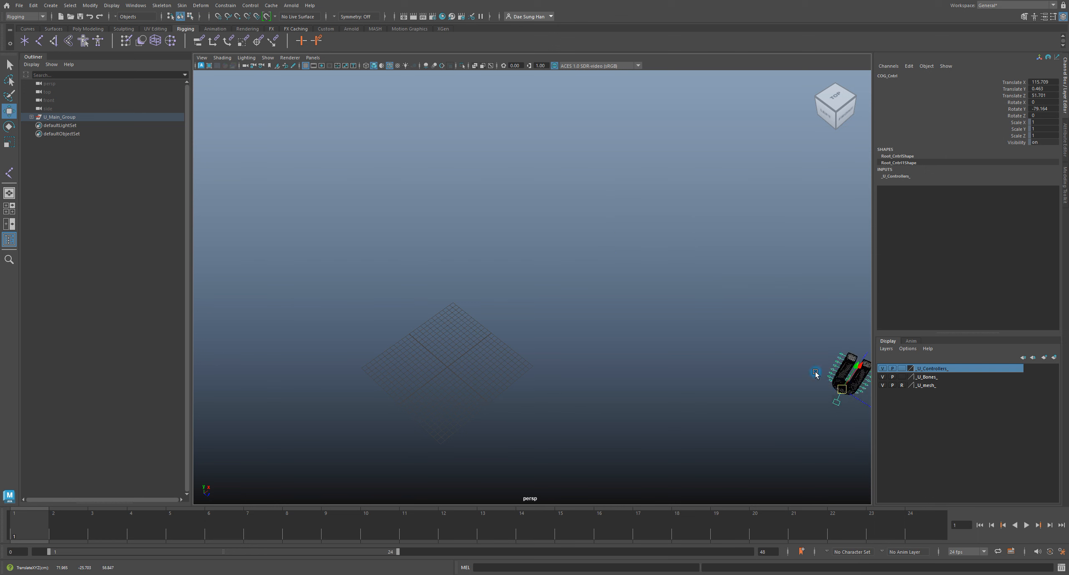
left_click_drag(585, 365, 518, 382, "alt")
Undo the test moves and rotation of COG_Cntrl and U_Global_Ctrl.
key("z")
key("z")
key("z")
key("z")
key("z")
key("z")
key("z")
Scale U_Global_Ctrl uniformly to about 9.722 as a test, undo the scaling and clear the selection.
left_click_drag(419, 318, 436, 349, "alt")
key("r")
right_click_drag(435, 349, 397, 345, "alt")
left_click_drag(442, 323, 645, 238)
right_click_drag(645, 238, 328, 290, "alt")
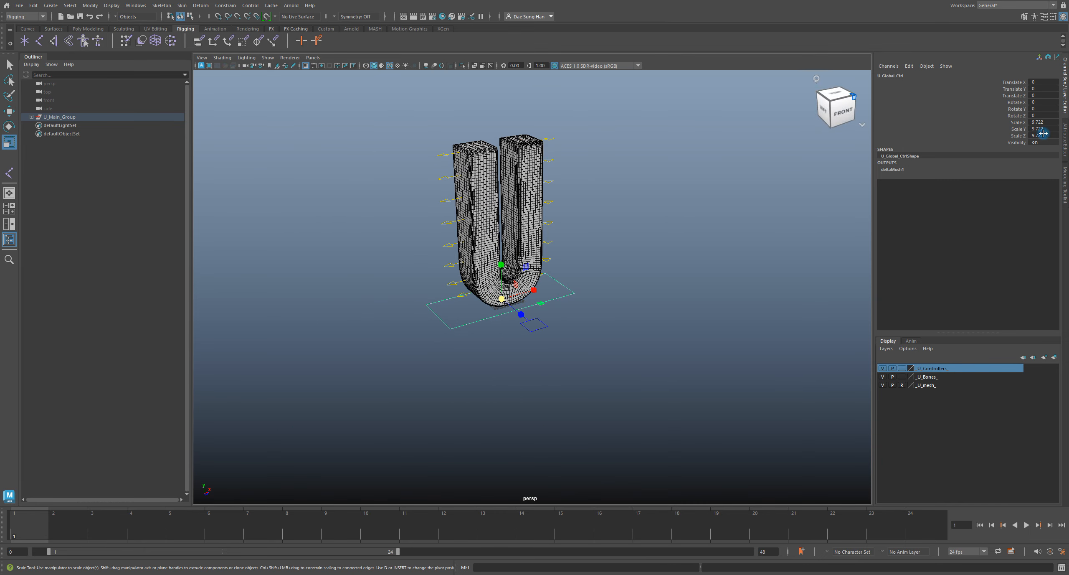
key("z")
left_click(614, 211)
Select U_Global_Ctrl, inspect the deltaMush1 channels and their available options in its outputs, and clear the selection.
right_click_drag(463, 322, 495, 374, "alt")
left_click_drag(338, 305, 420, 321, "alt")
middle_click_drag(355, 298, 426, 288, "alt")
right_click_drag(427, 288, 719, 412, "alt")
left_click_drag(718, 412, 625, 408, "alt")
middle_click_drag(438, 299, 552, 319, "alt")
left_click_drag(545, 356, 568, 383)
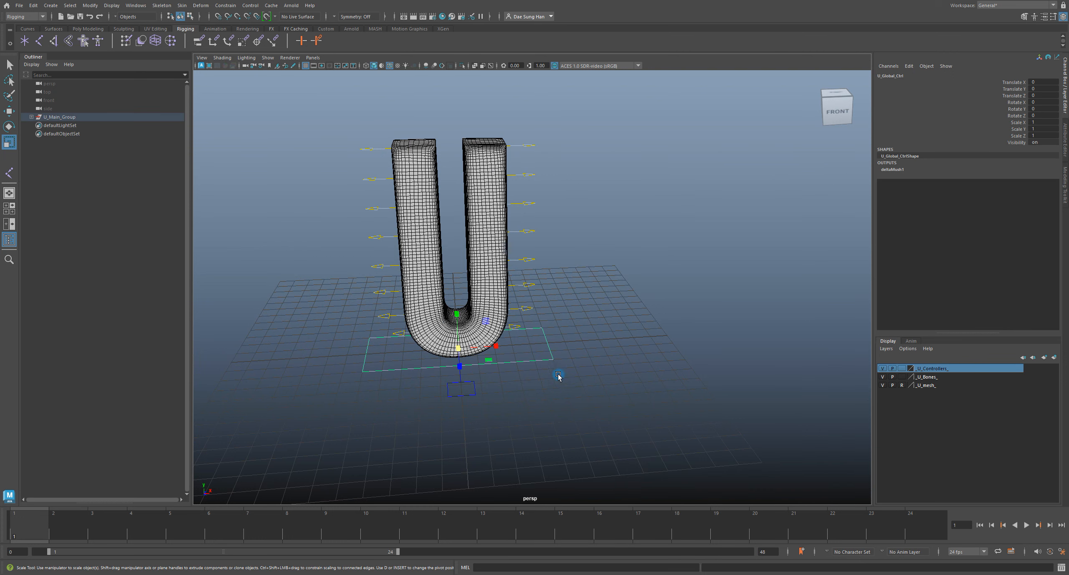
left_click(929, 170)
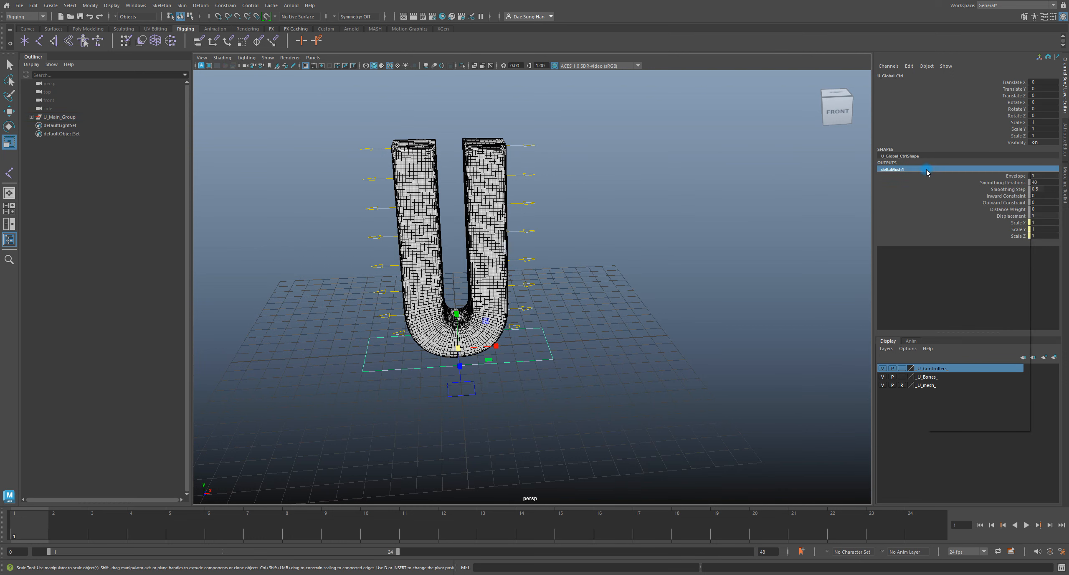
right_click(929, 171)
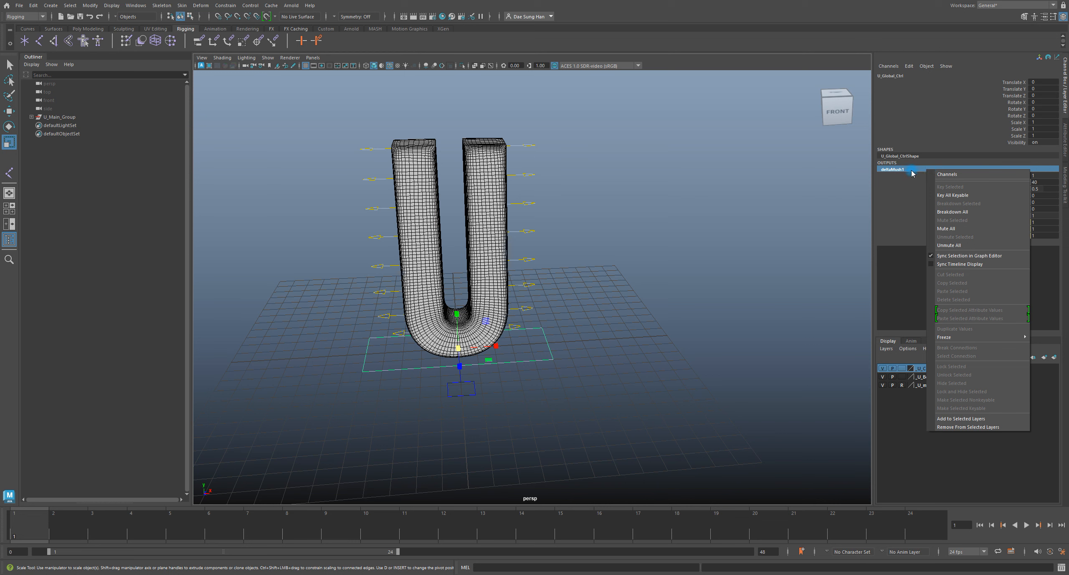
left_click(678, 227)
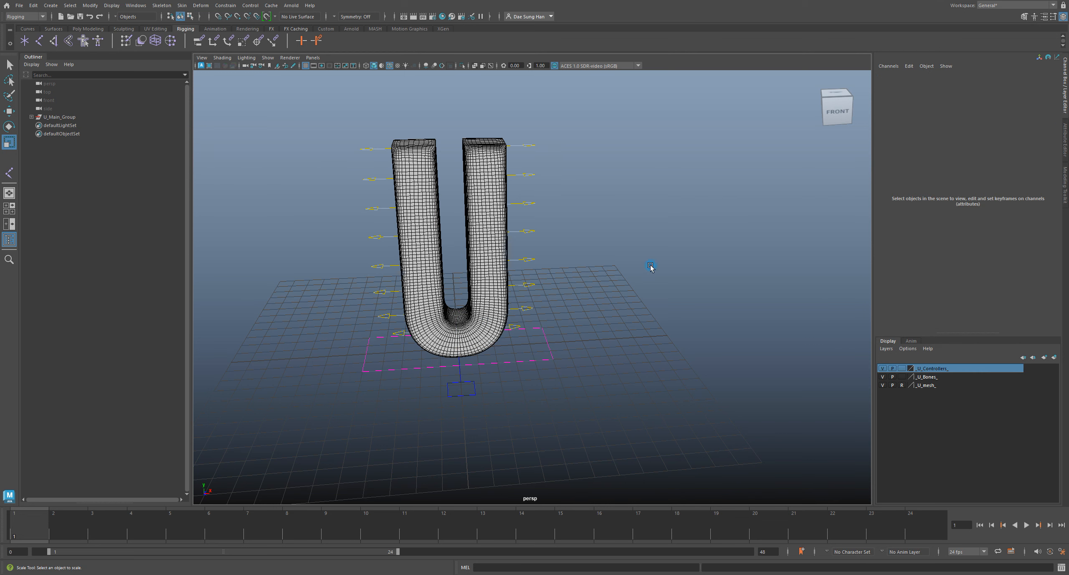
Save the scene as a new incremental version and view the U rig from the front.
key("w")
key("ctrl+alt+s")
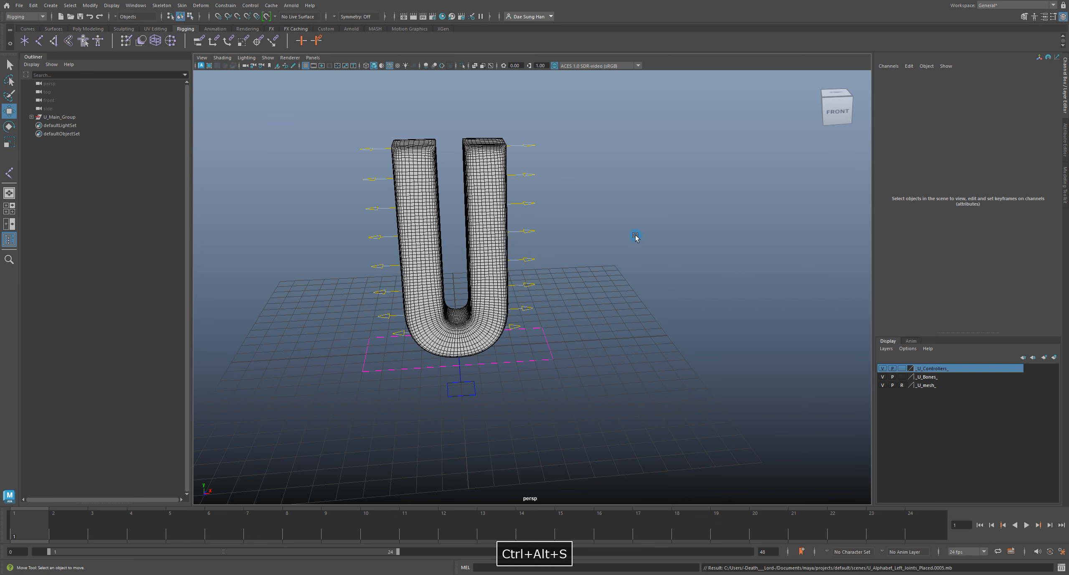
key("w")
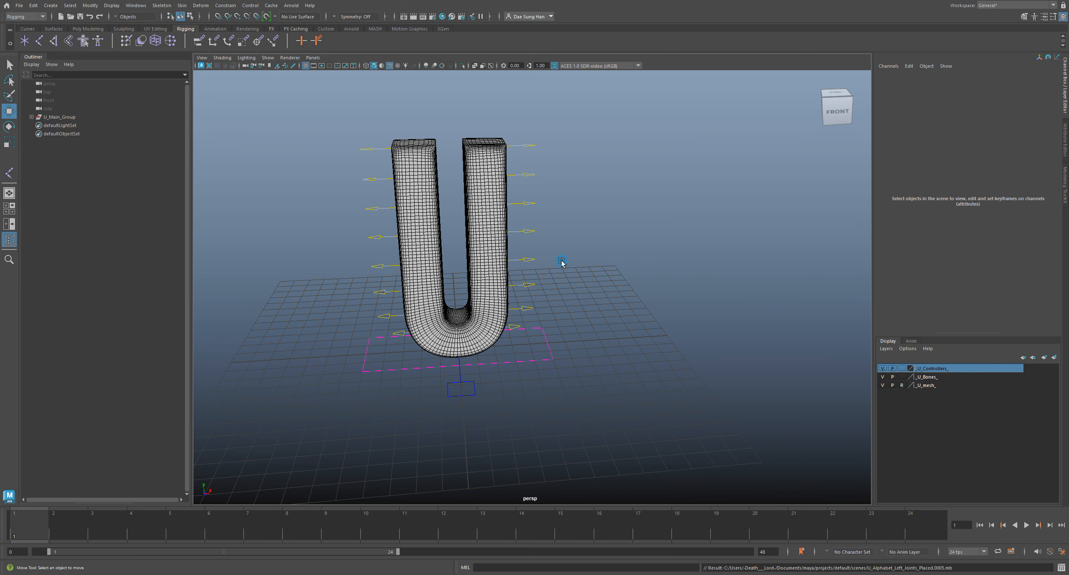
left_click_drag(562, 262, 647, 299, "alt")
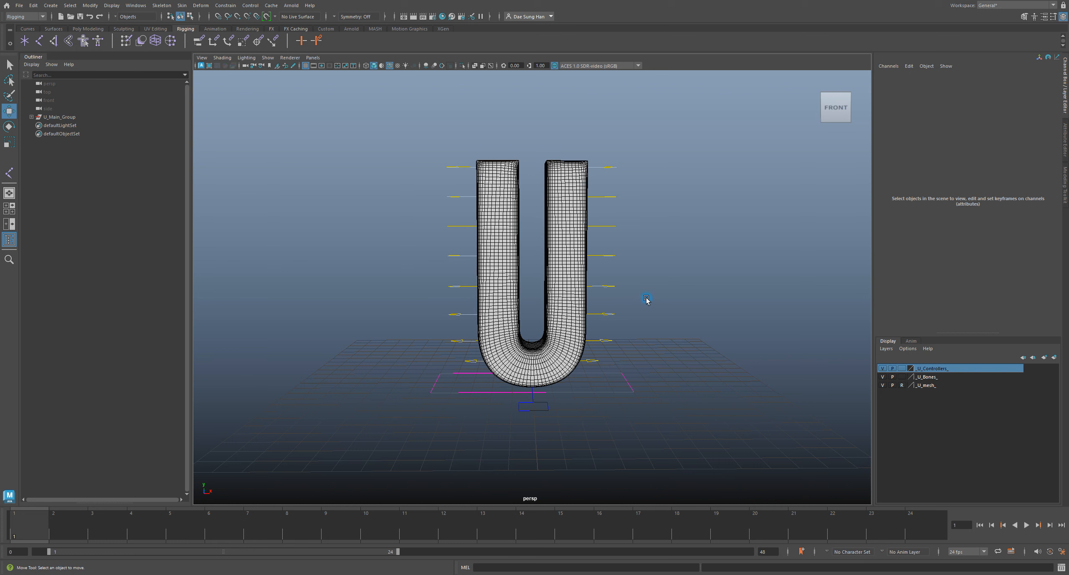